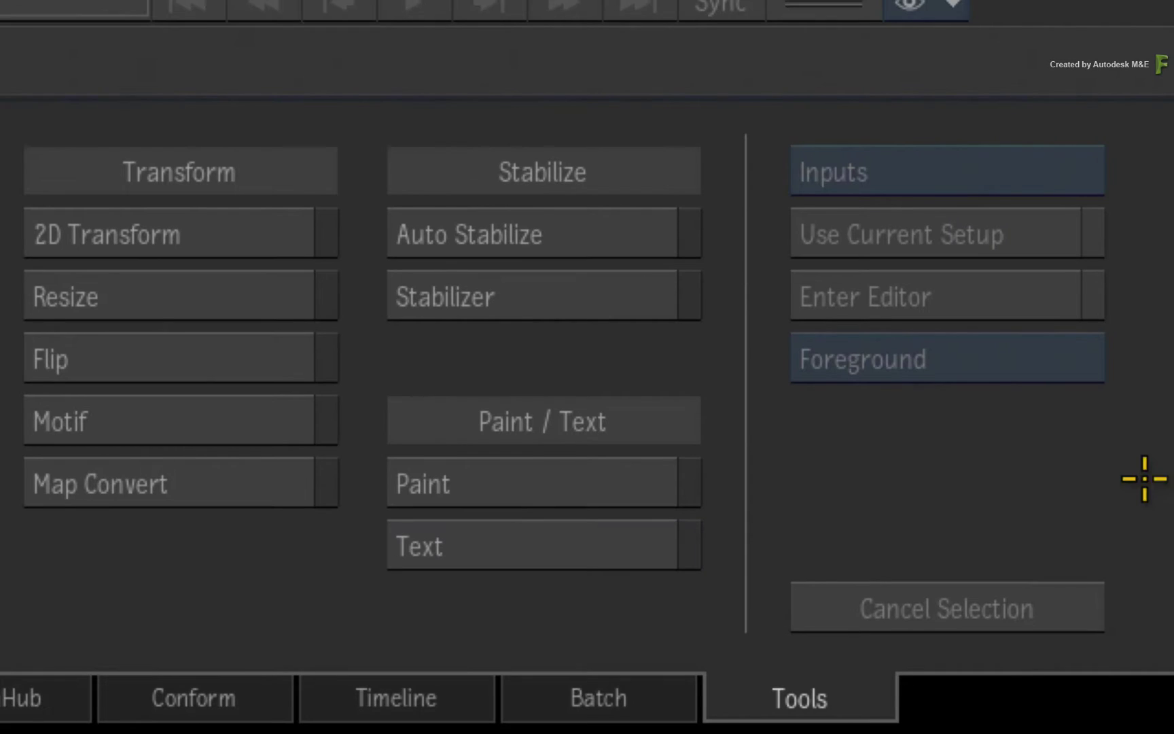
- Back out of the paint tool choice and go to the Batch schematic holding paint72
click(629, 646)
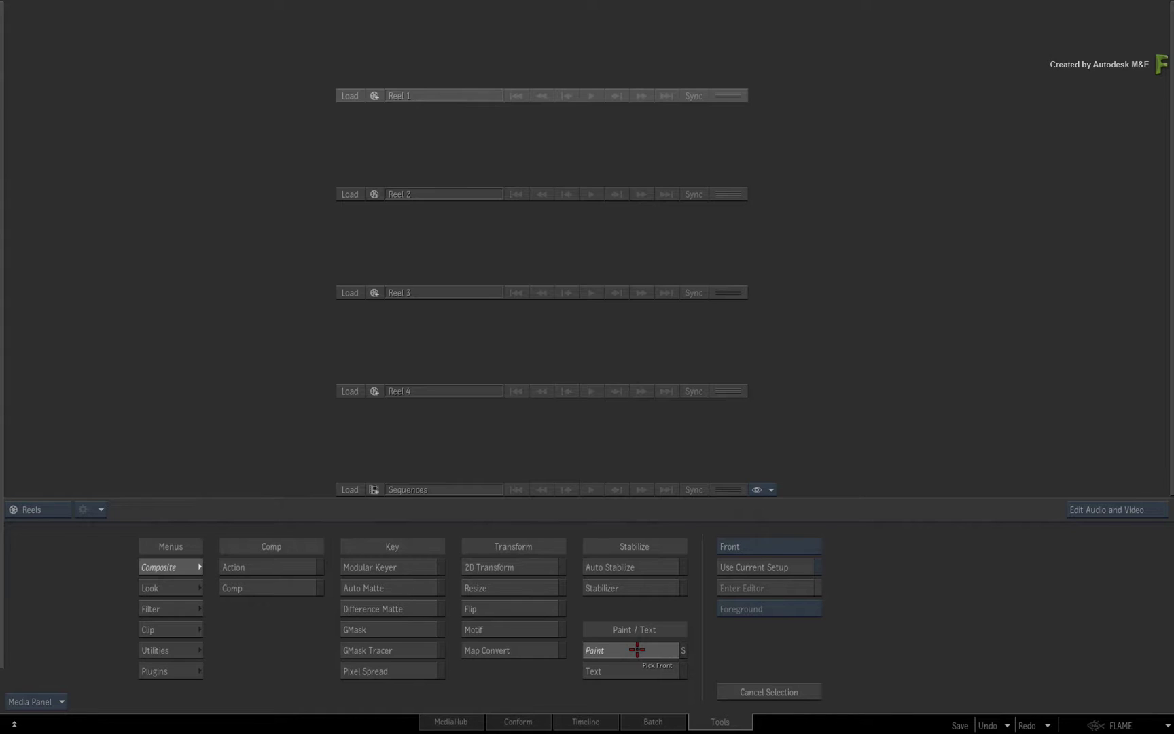
click(851, 646)
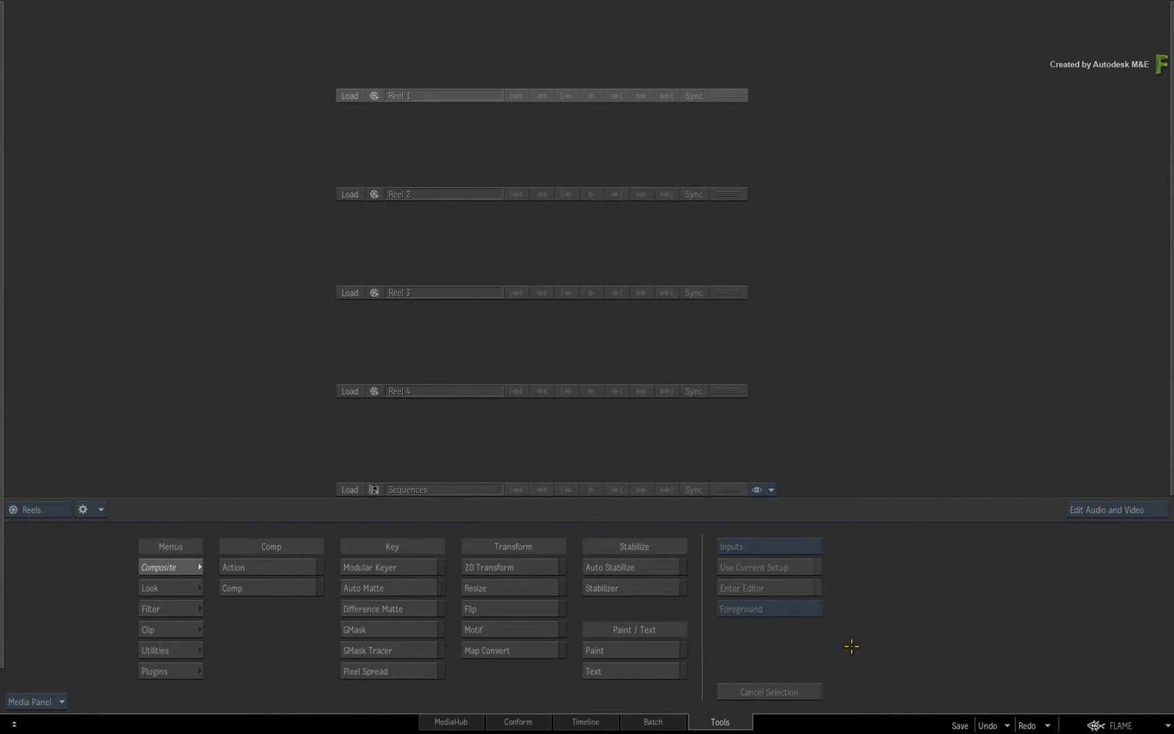
click(673, 721)
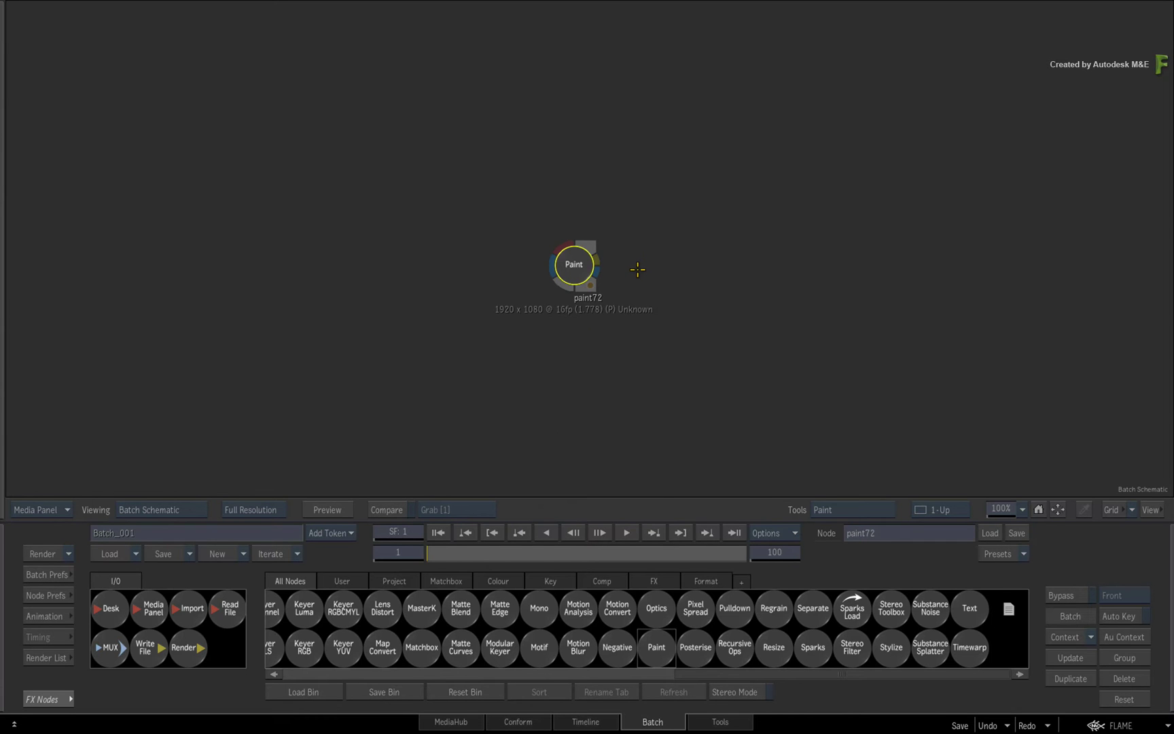
- Open paint72's Paint editor and show its black result frame with F4
double_click(576, 270)
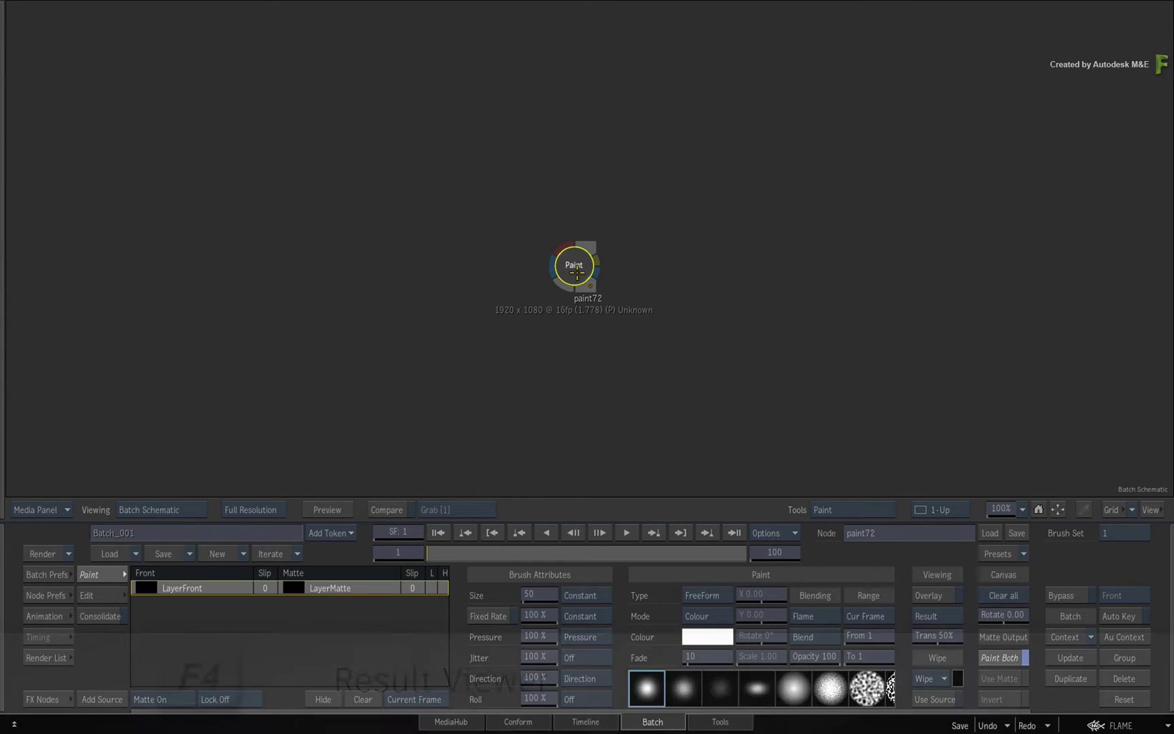
key(F4)
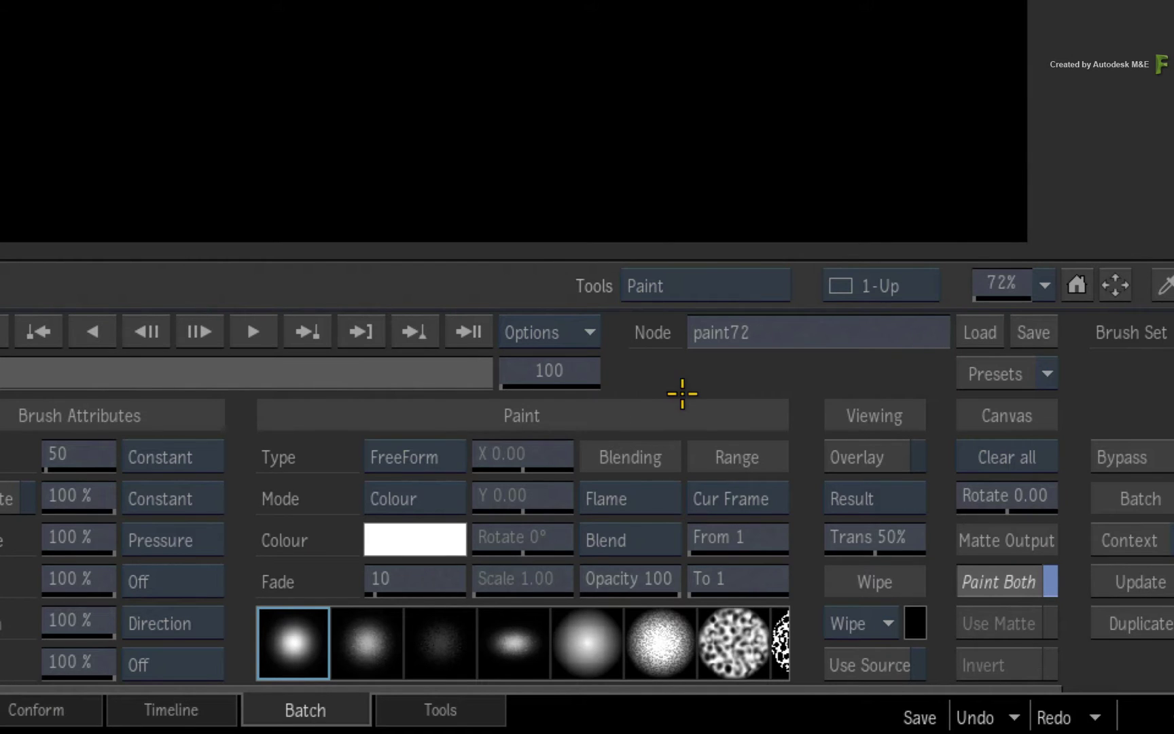
- Set the paint Range to Sequence and shrink the brush size from 50 to 29
click(765, 492)
click(740, 461)
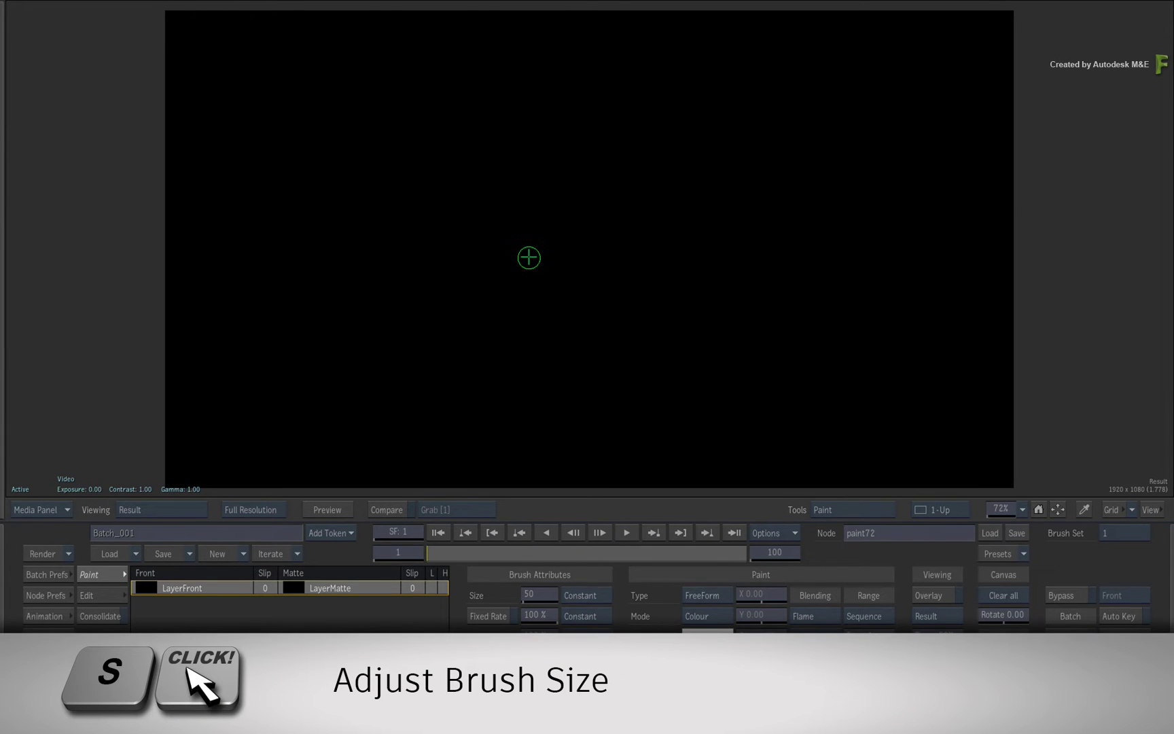
mouse_move(523, 243)
mouse_down()
mouse_move(674, 306)
mouse_move(490, 217)
mouse_up()
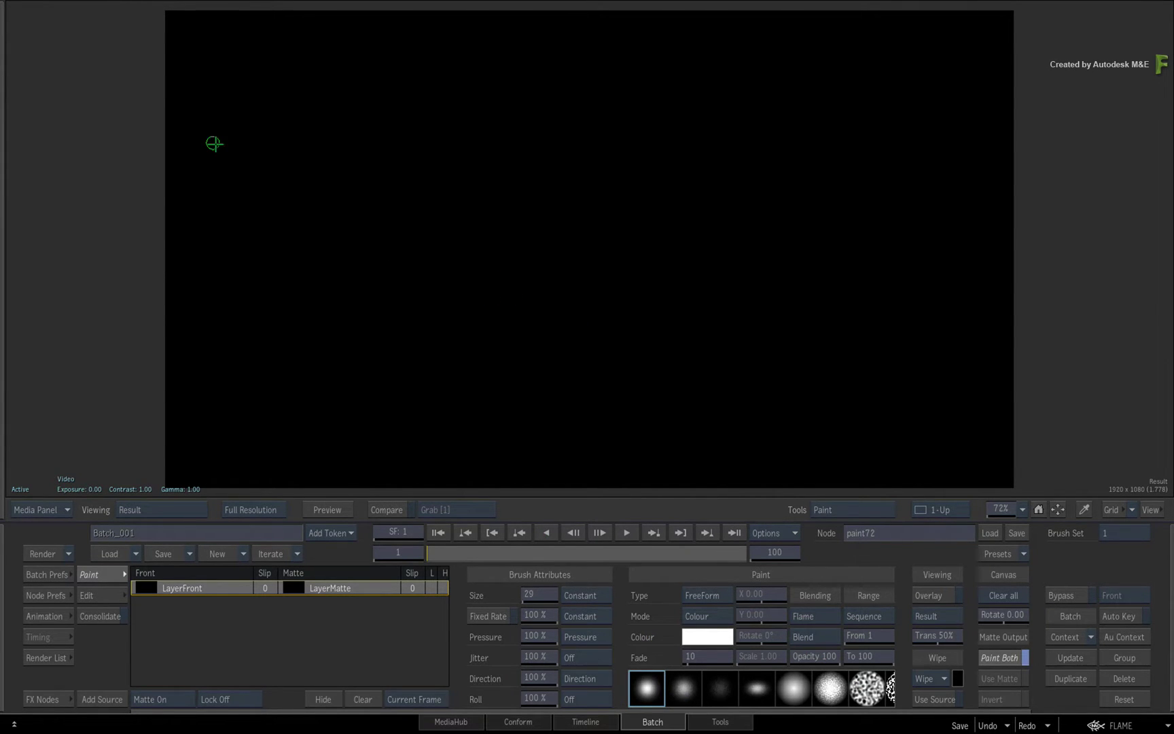
- Paint a white freehand zigzag across the frame, then nudge it slightly right and down
mouse_move(219, 161)
mouse_down()
mouse_move(281, 76)
mouse_move(243, 238)
mouse_move(444, 166)
mouse_move(410, 302)
mouse_move(487, 296)
mouse_move(790, 175)
mouse_move(846, 220)
mouse_move(855, 284)
mouse_move(825, 385)
mouse_move(891, 407)
mouse_up()
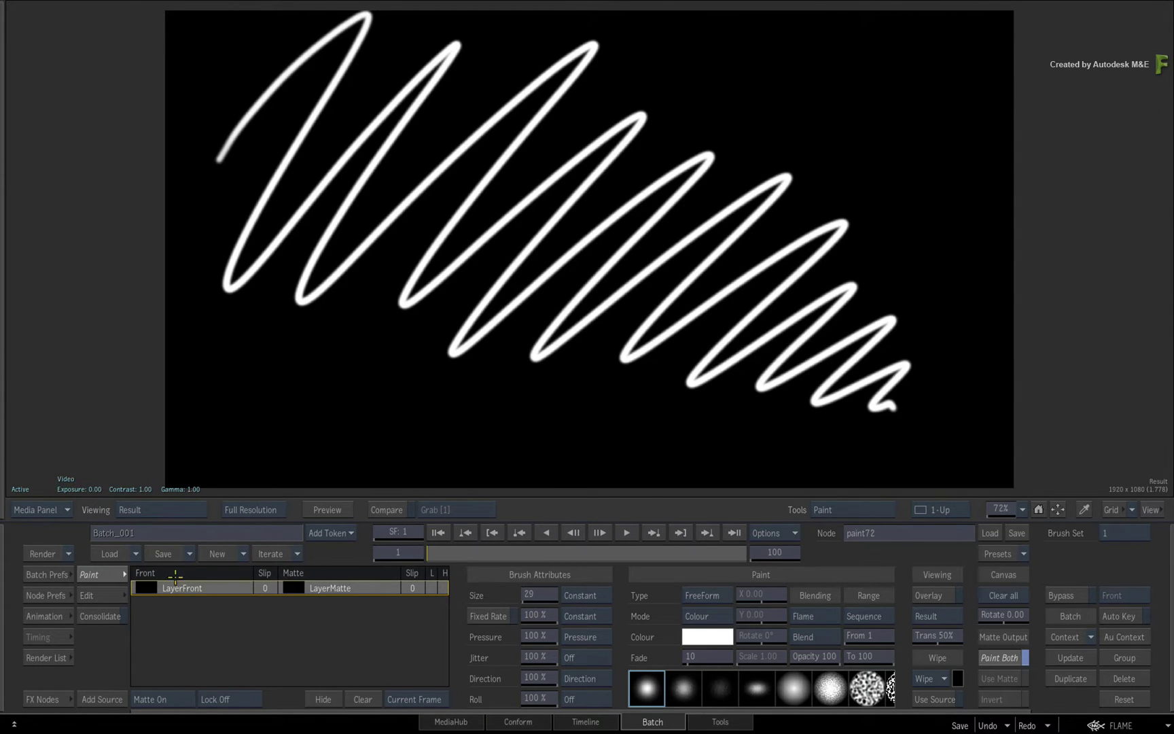
click(98, 595)
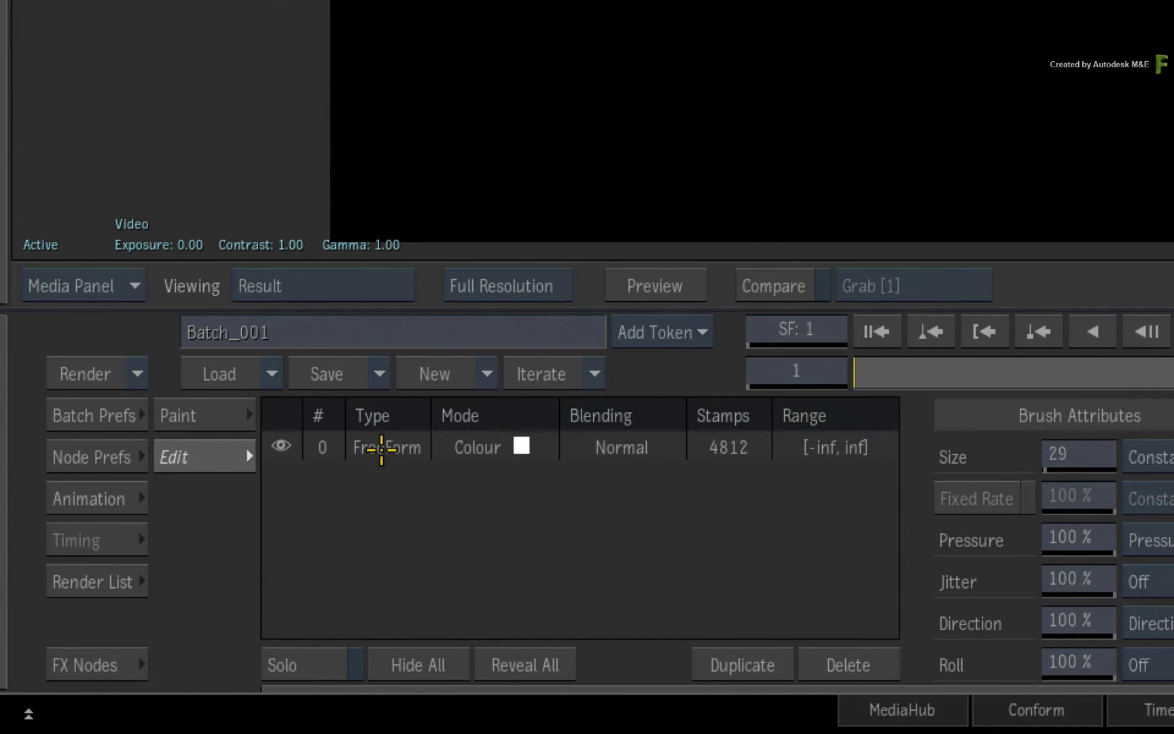
click(384, 451)
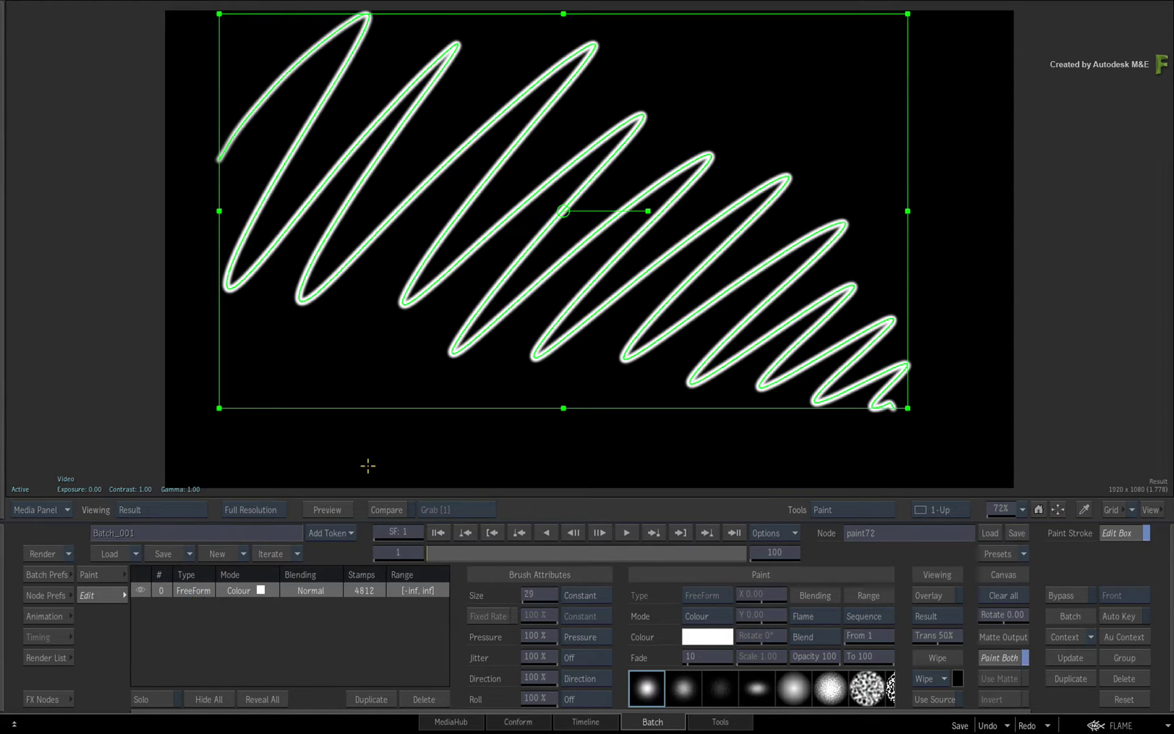
drag(533, 243, 565, 275)
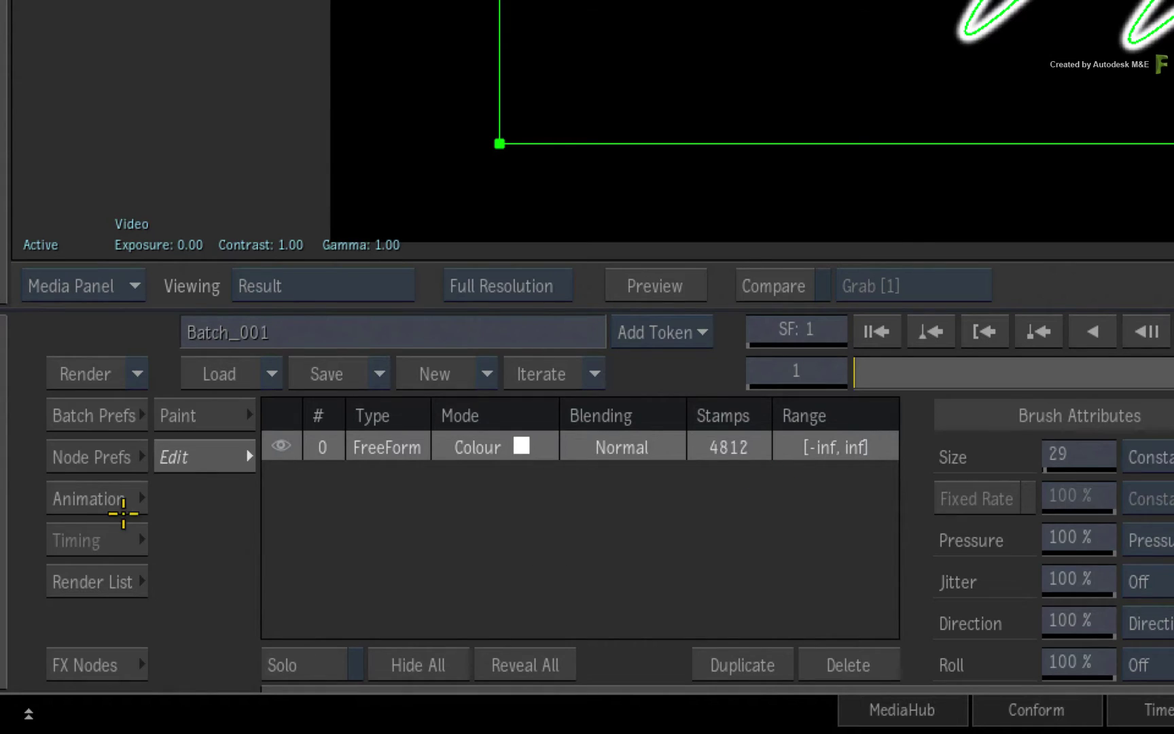
- Expand stroke0's channels in the Animation editor, select start and end, and enable Regen
click(43, 616)
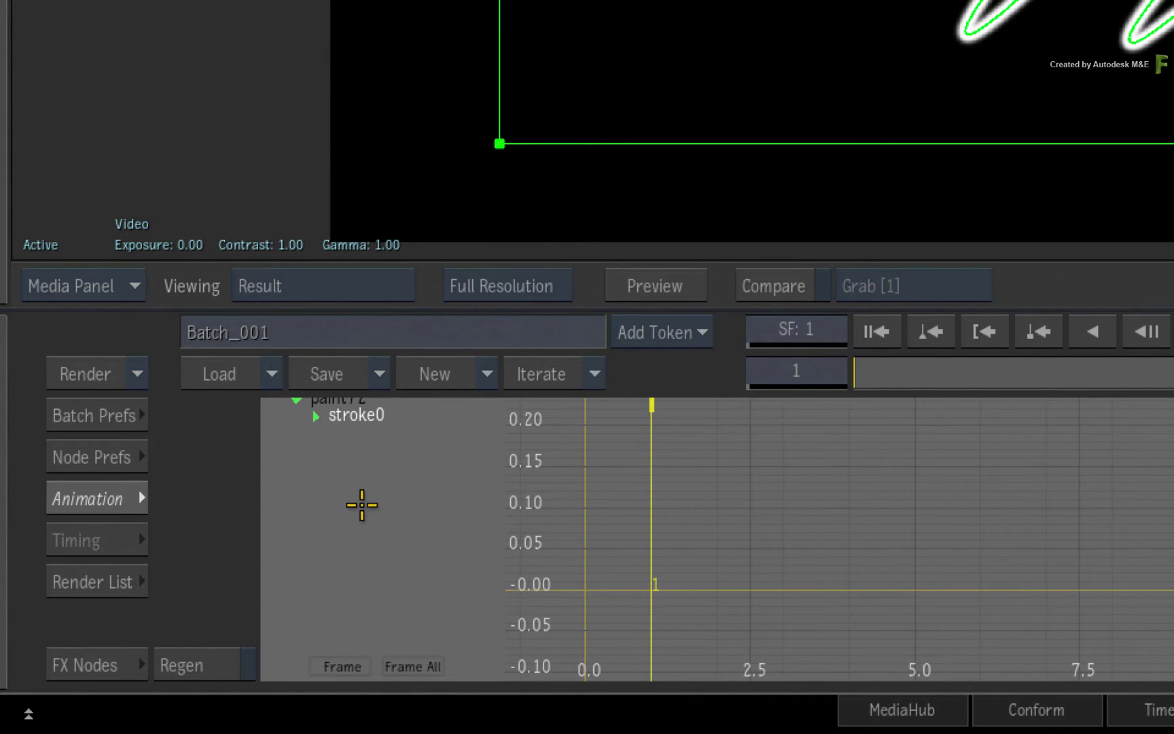
key(shift+Tab)
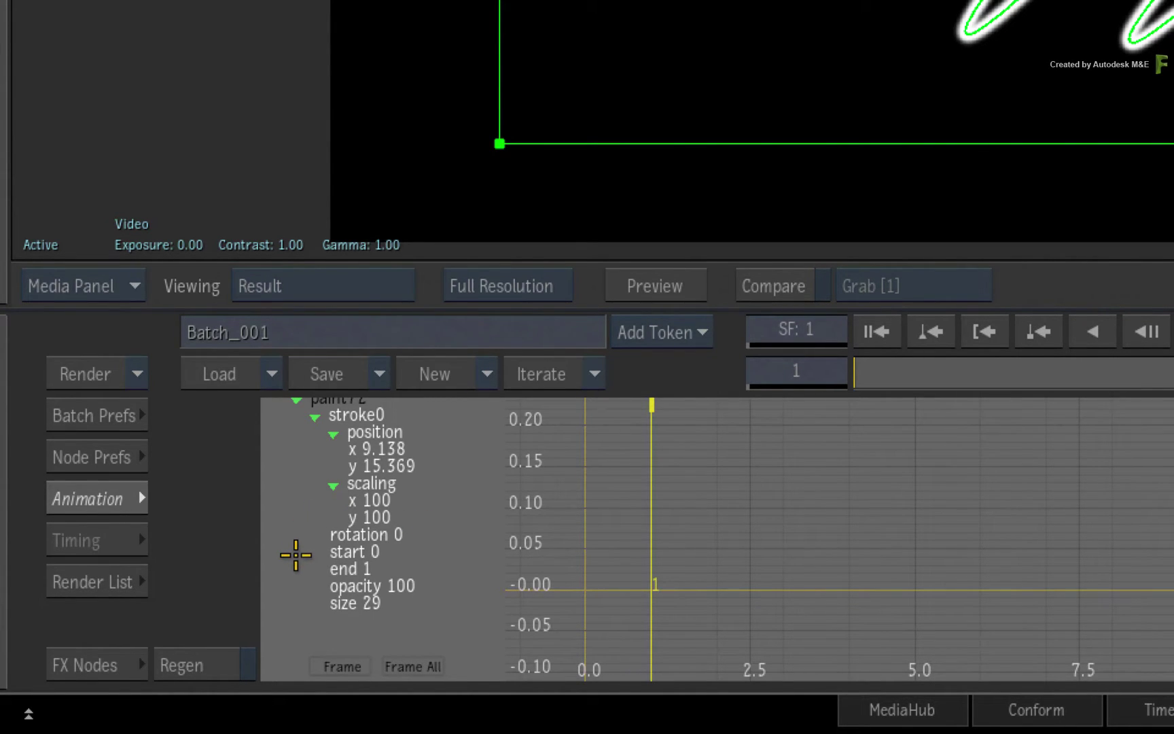
click(342, 551)
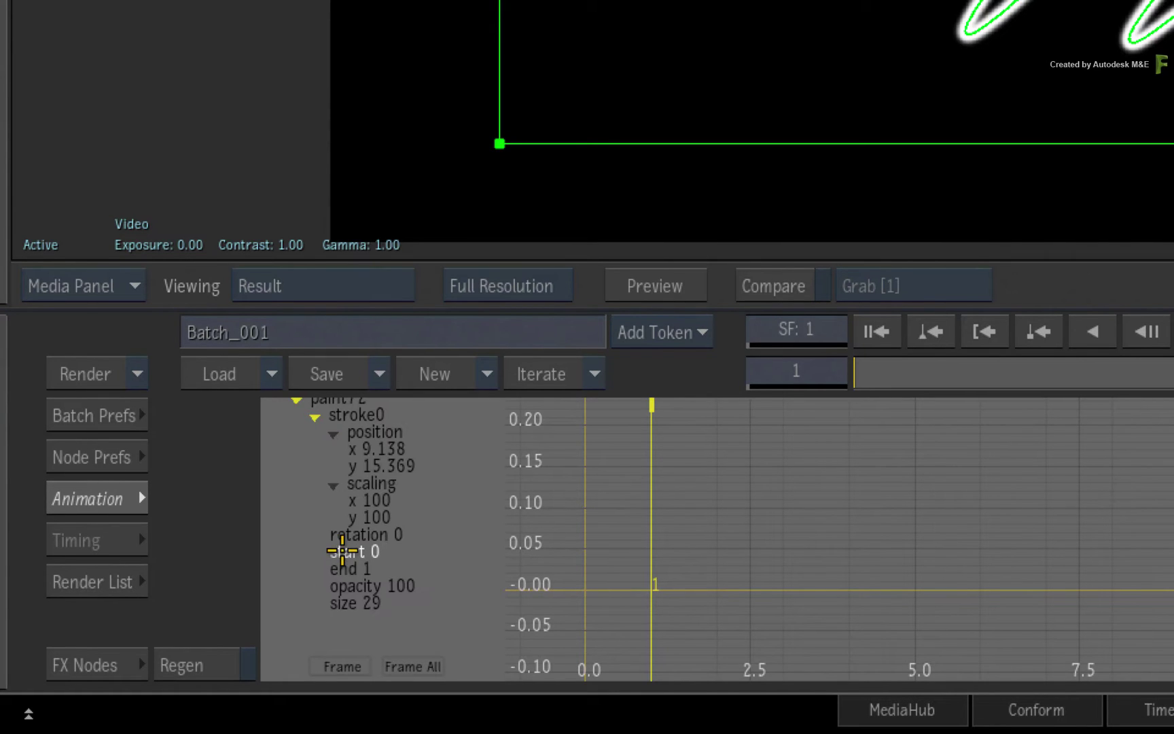
click(311, 569)
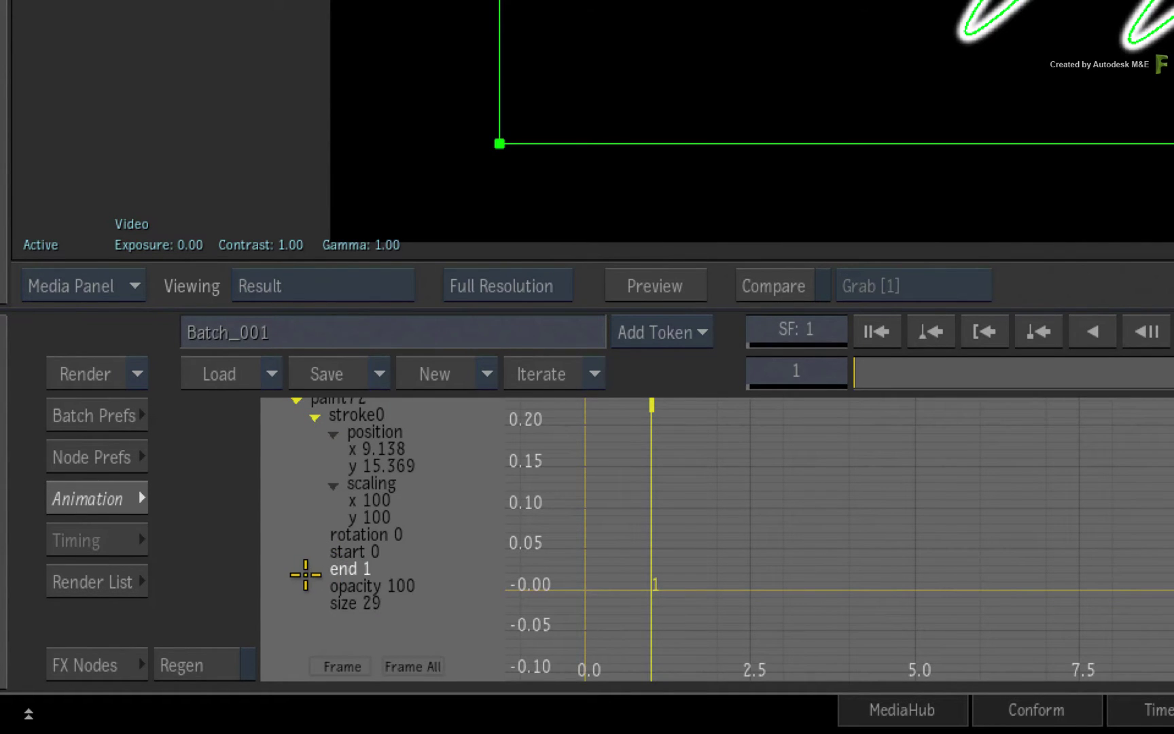
click(321, 553)
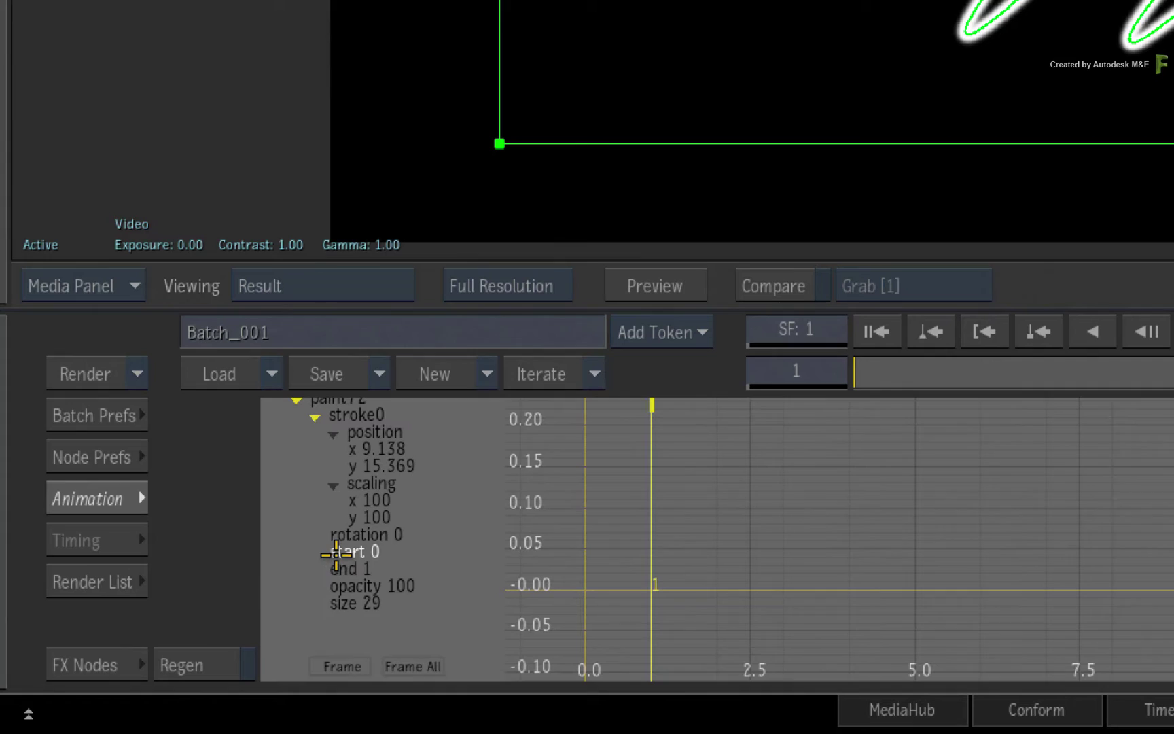
click(304, 571)
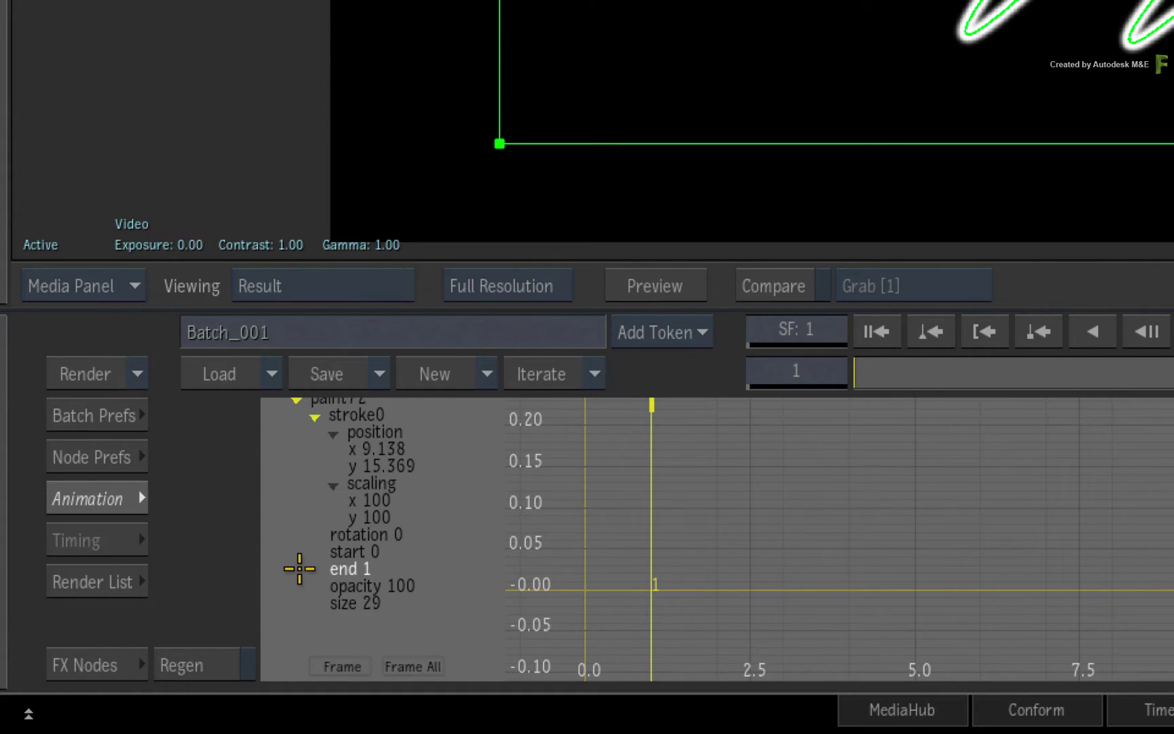
click(224, 665)
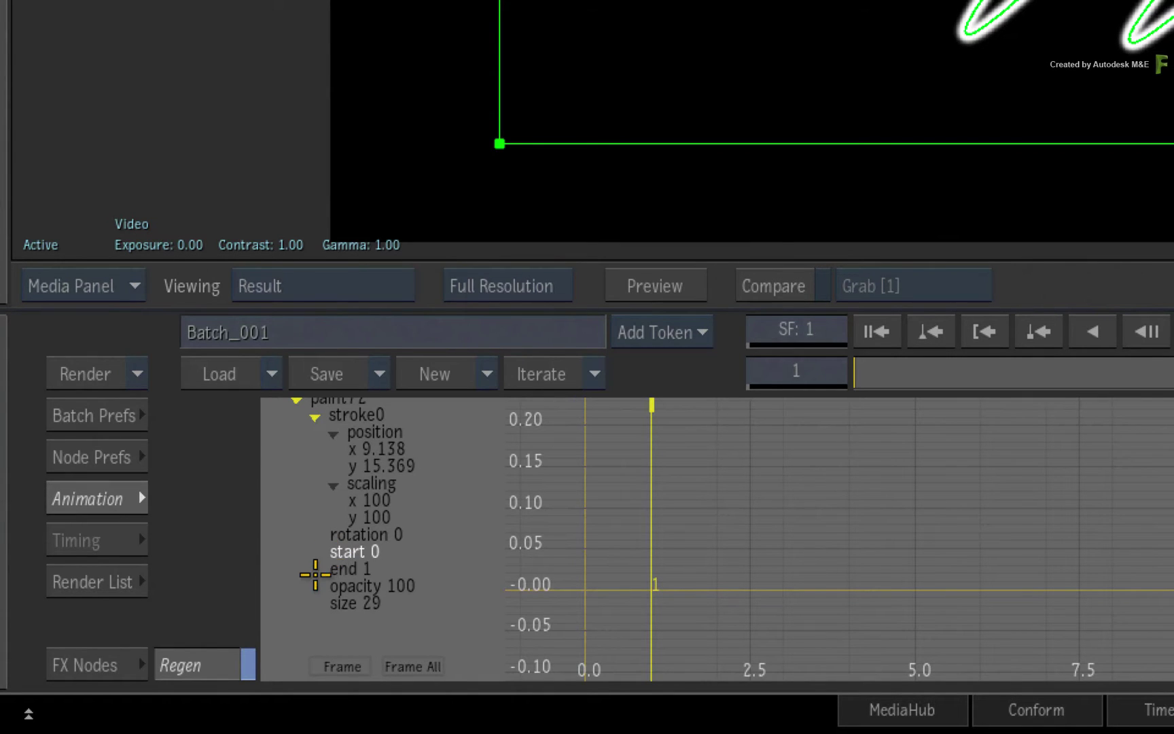
scroll(308, 567, up, 2)
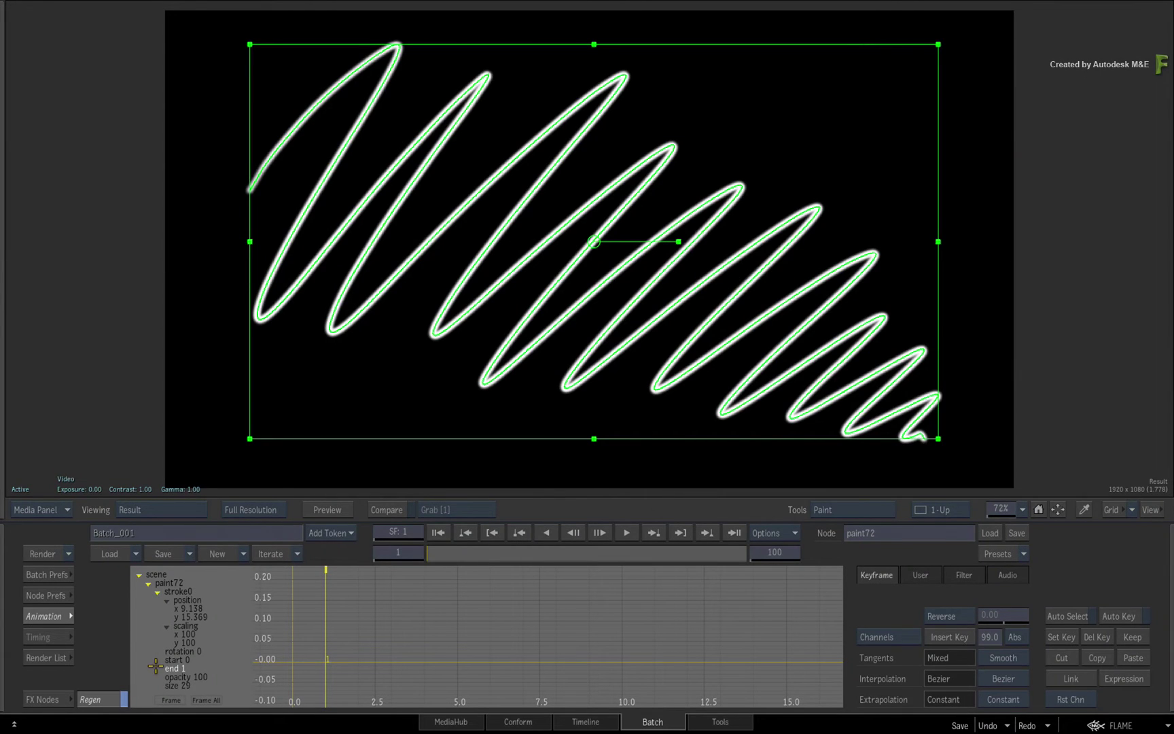
- With Auto Key on, key the end channel to 0 at frame 1 and 1 at frame 100
click(1119, 615)
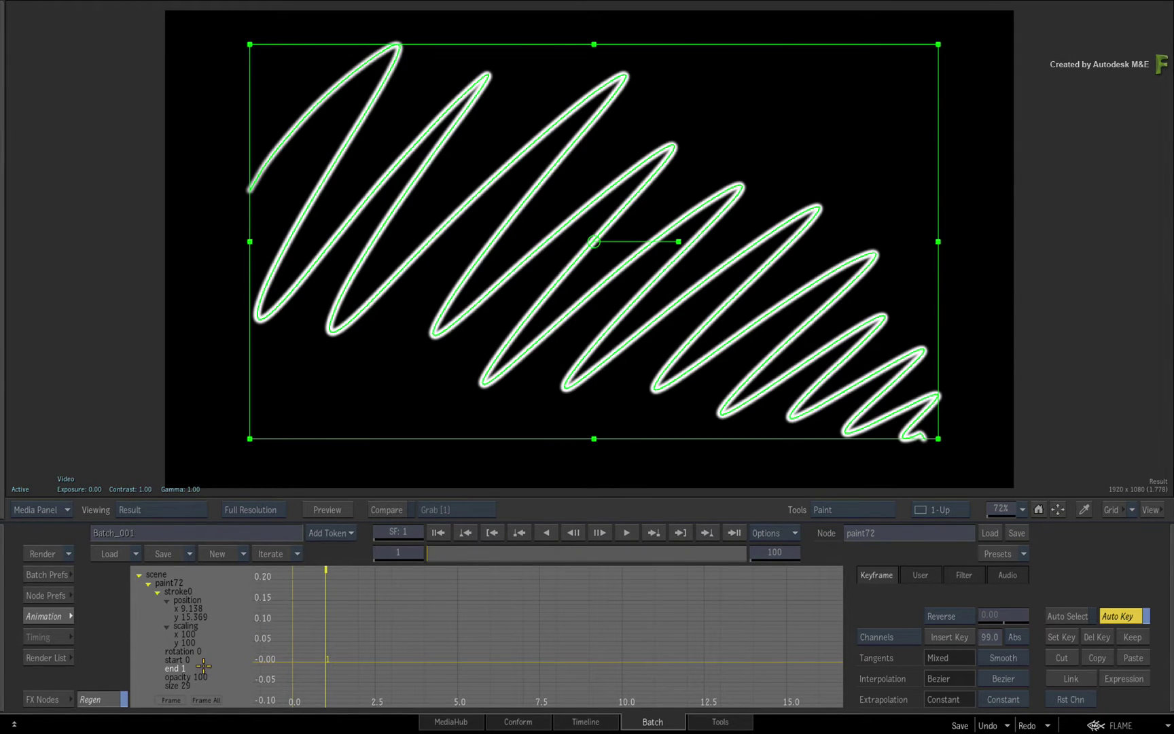
click(180, 668)
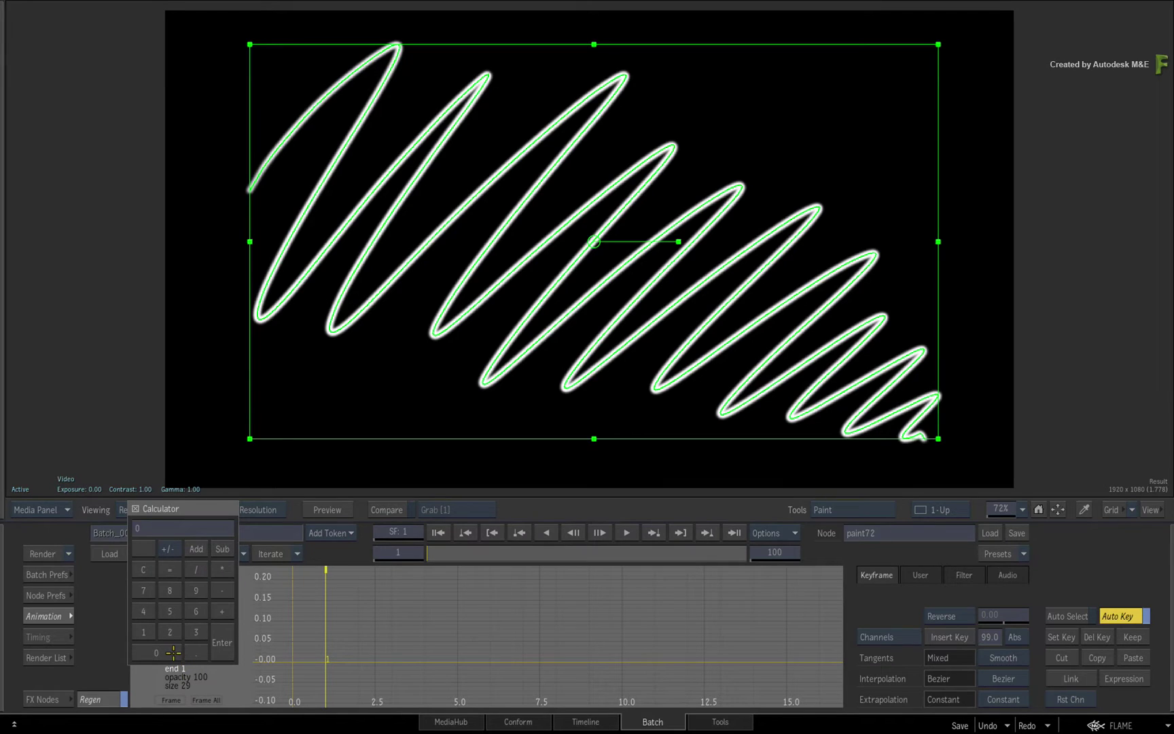
click(215, 638)
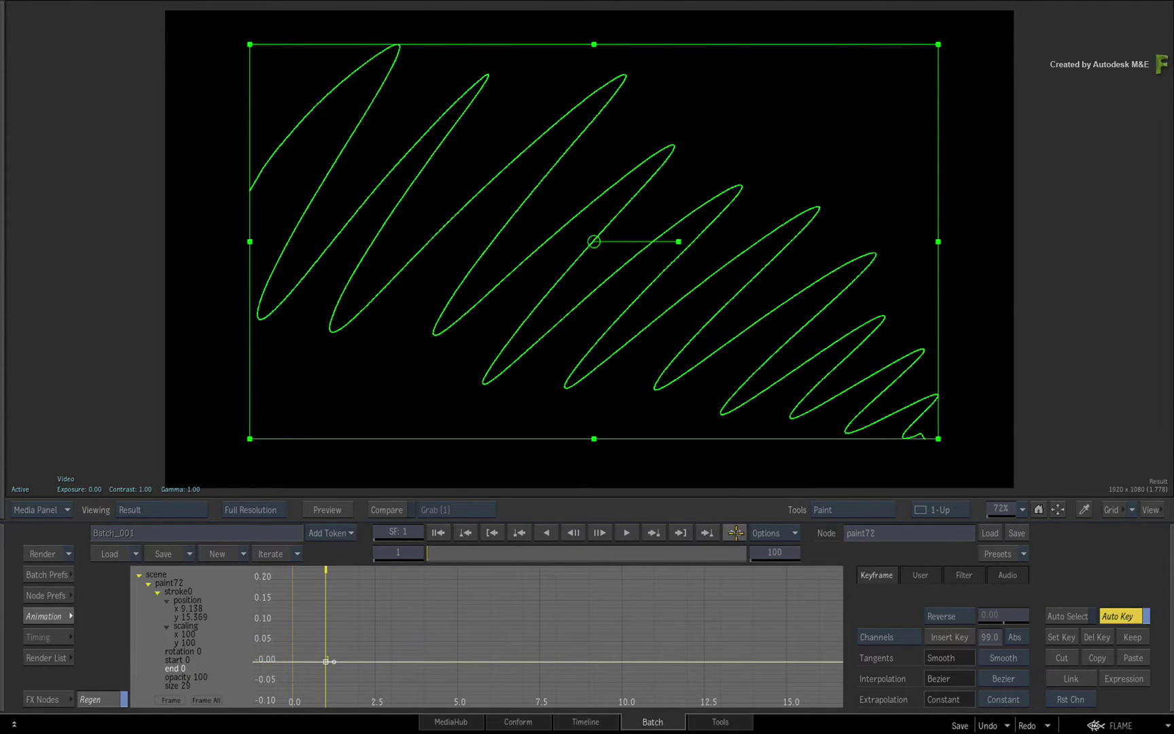
click(733, 534)
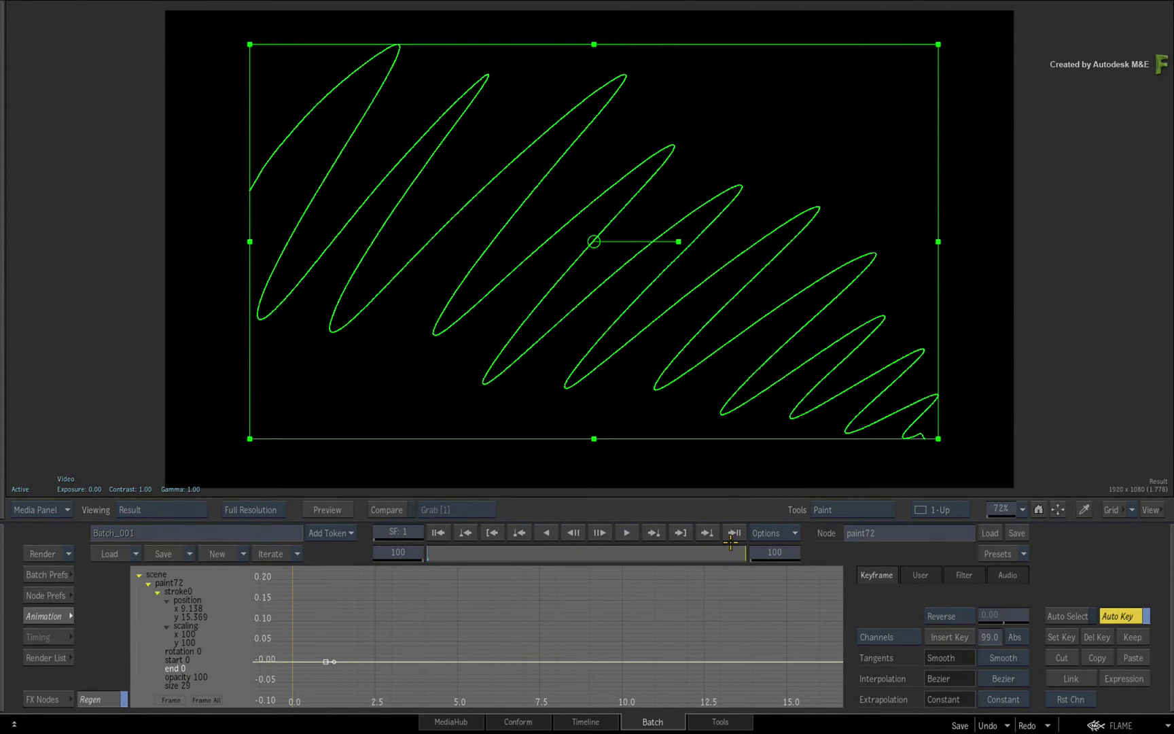
click(182, 668)
text(1)
click(216, 643)
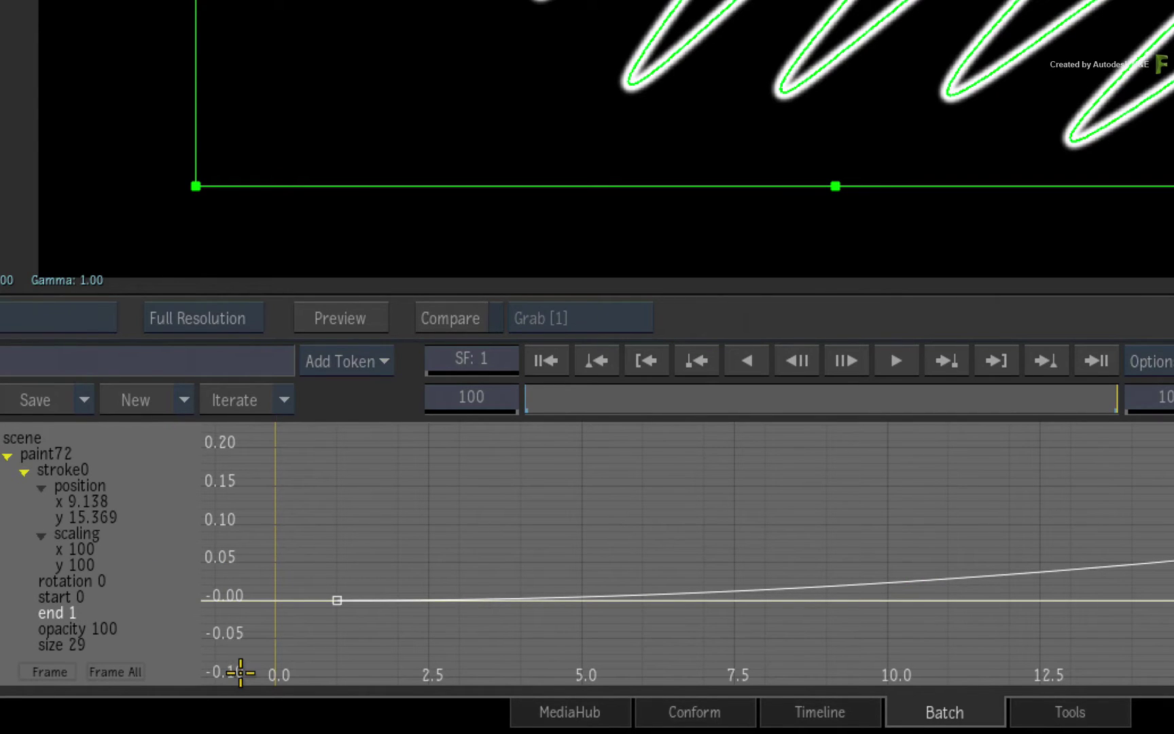
click(97, 665)
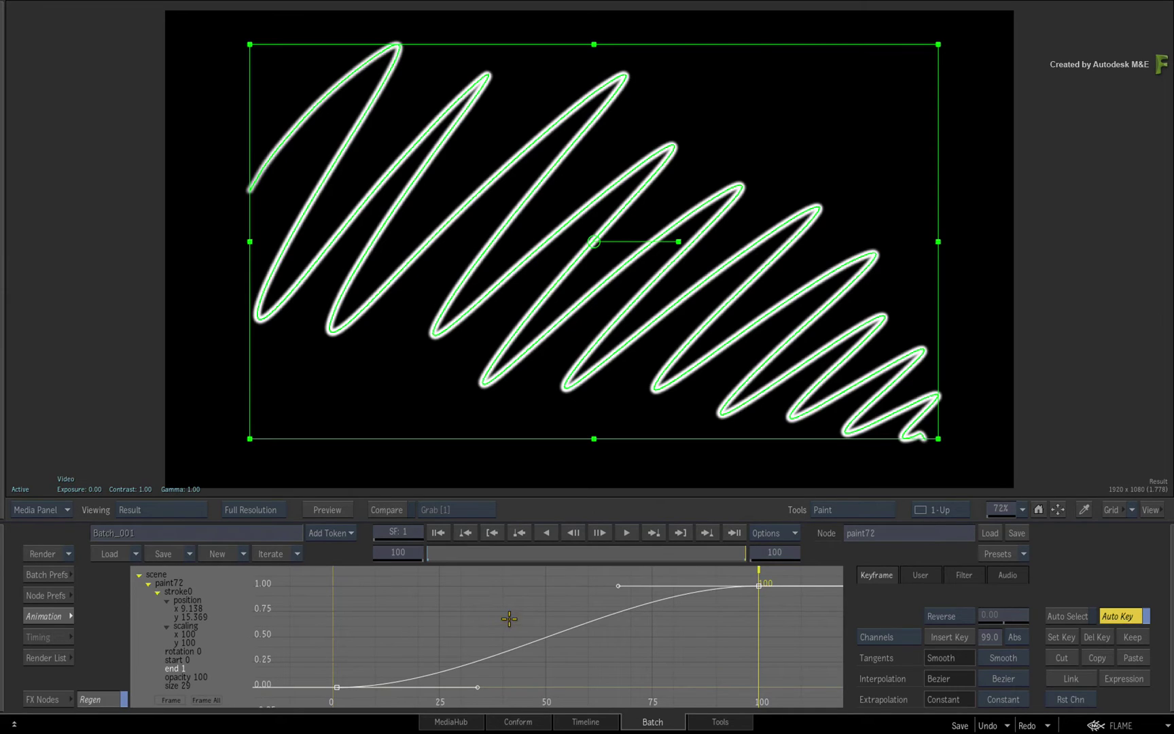
- Make the end curve's interpolation Linear, scrubbing to preview the stroke drawing on
mouse_move(739, 551)
mouse_down()
mouse_move(475, 561)
mouse_move(769, 561)
mouse_up()
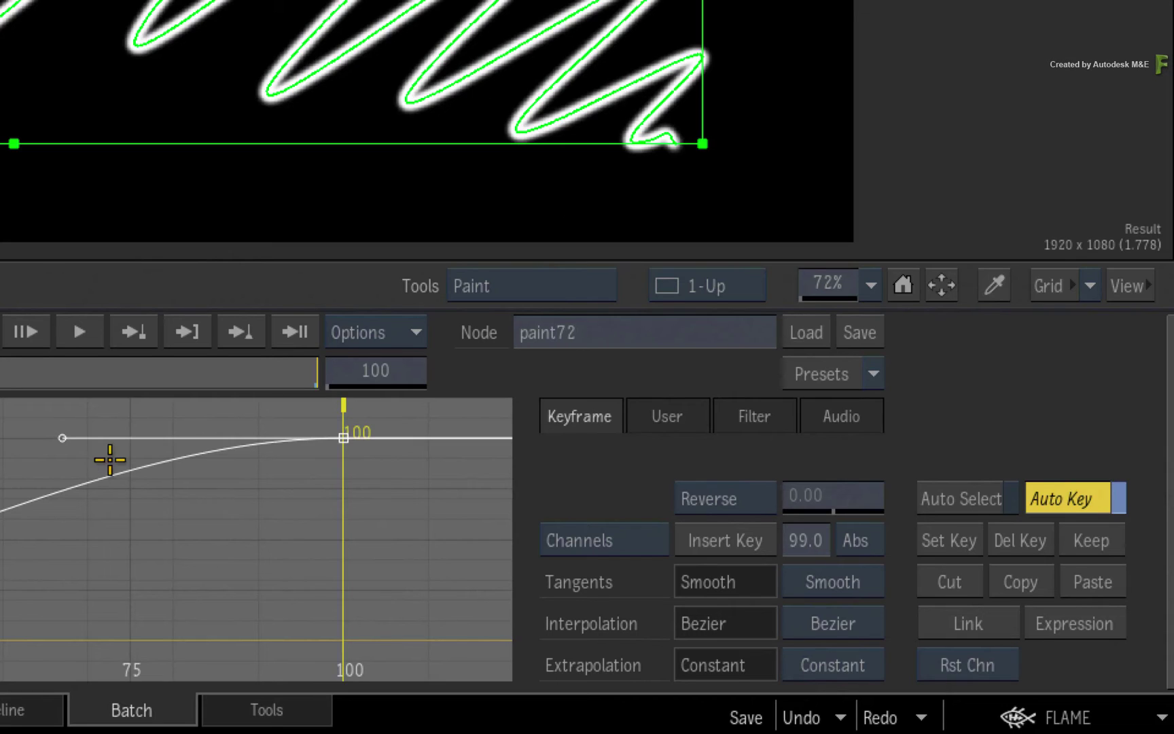
click(868, 623)
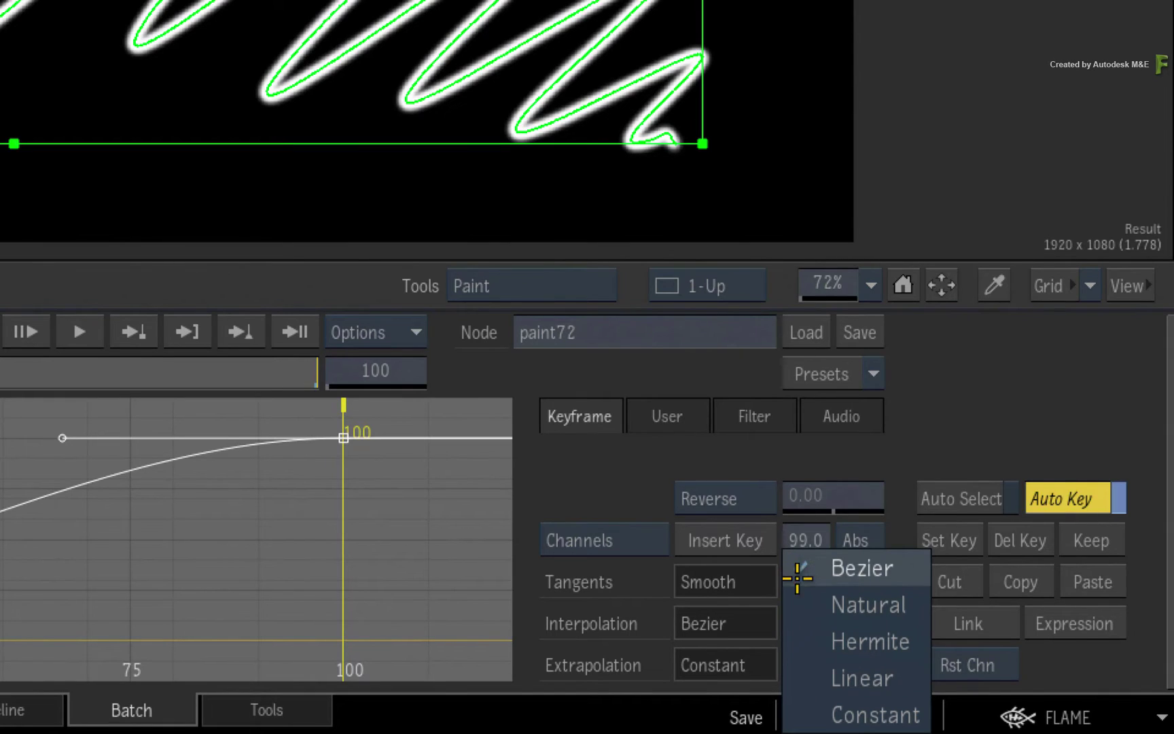
click(797, 676)
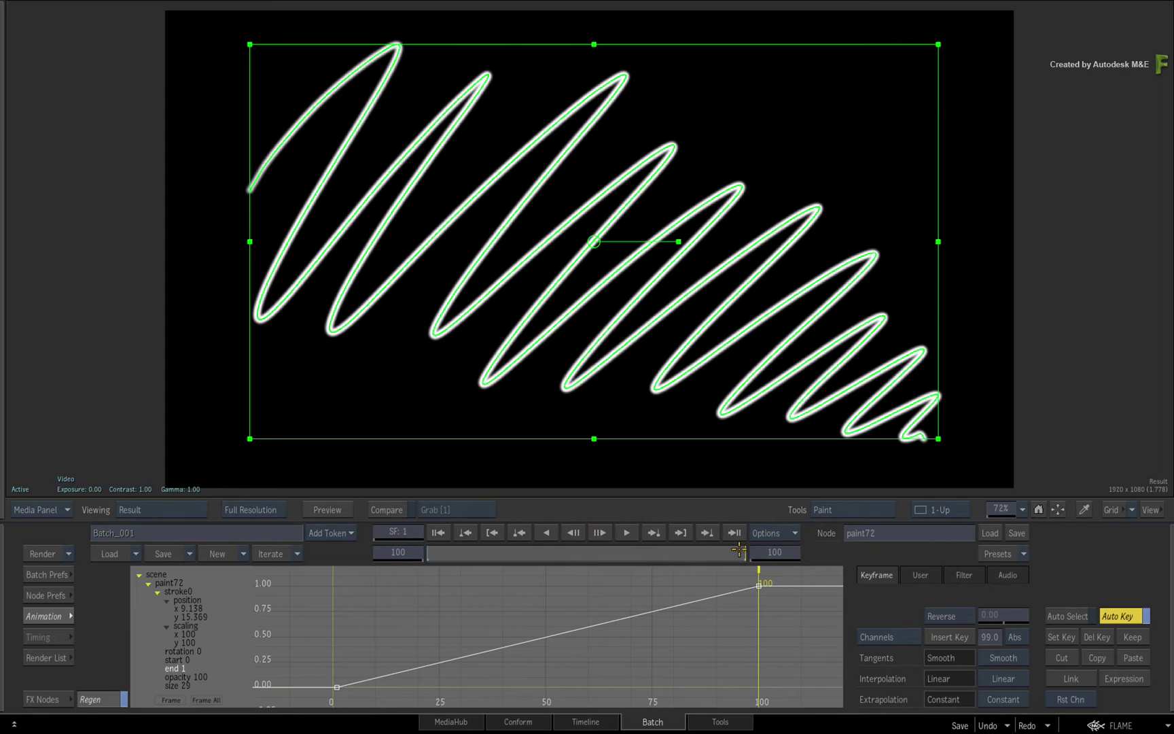
drag(739, 549, 380, 558)
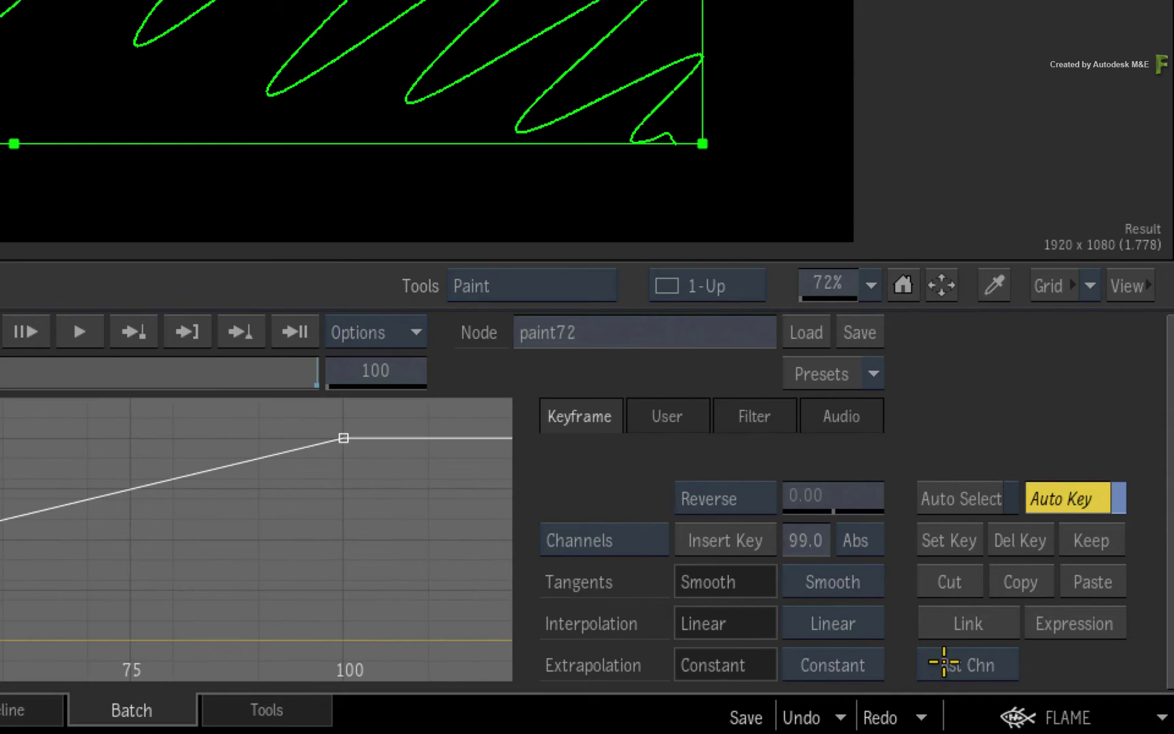
- Key the start channel to 0 at frame 1 and 1 at frame 100
click(1058, 701)
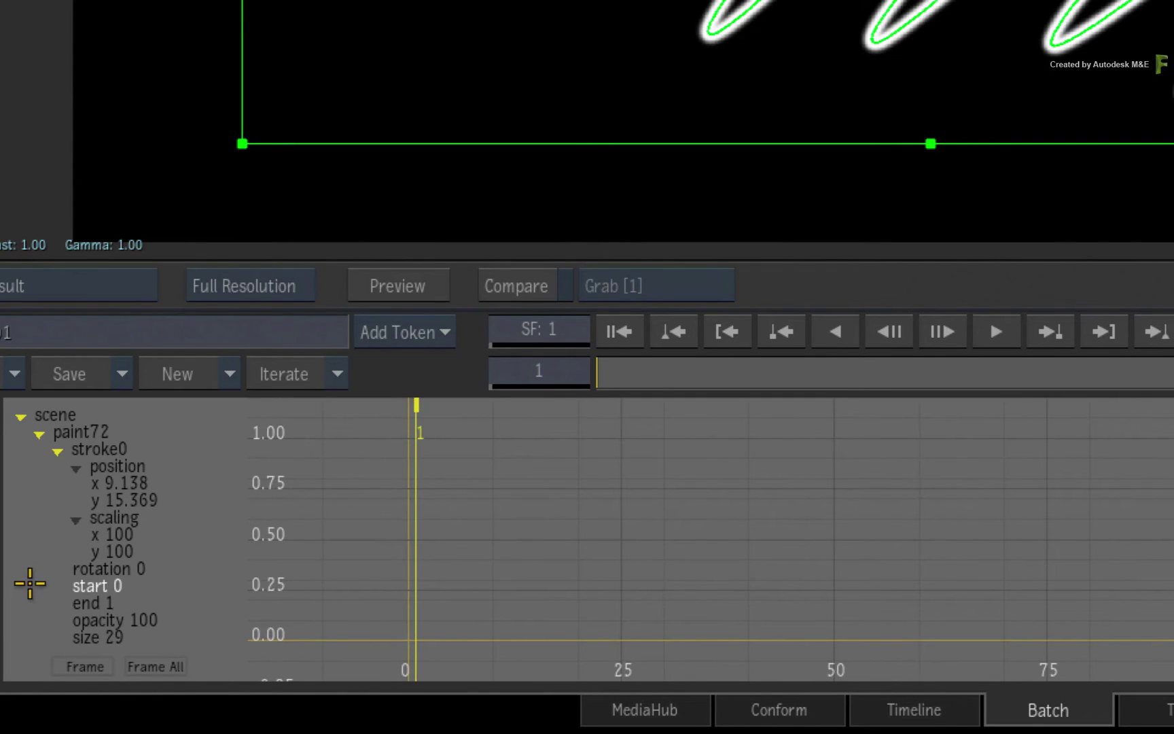
click(117, 584)
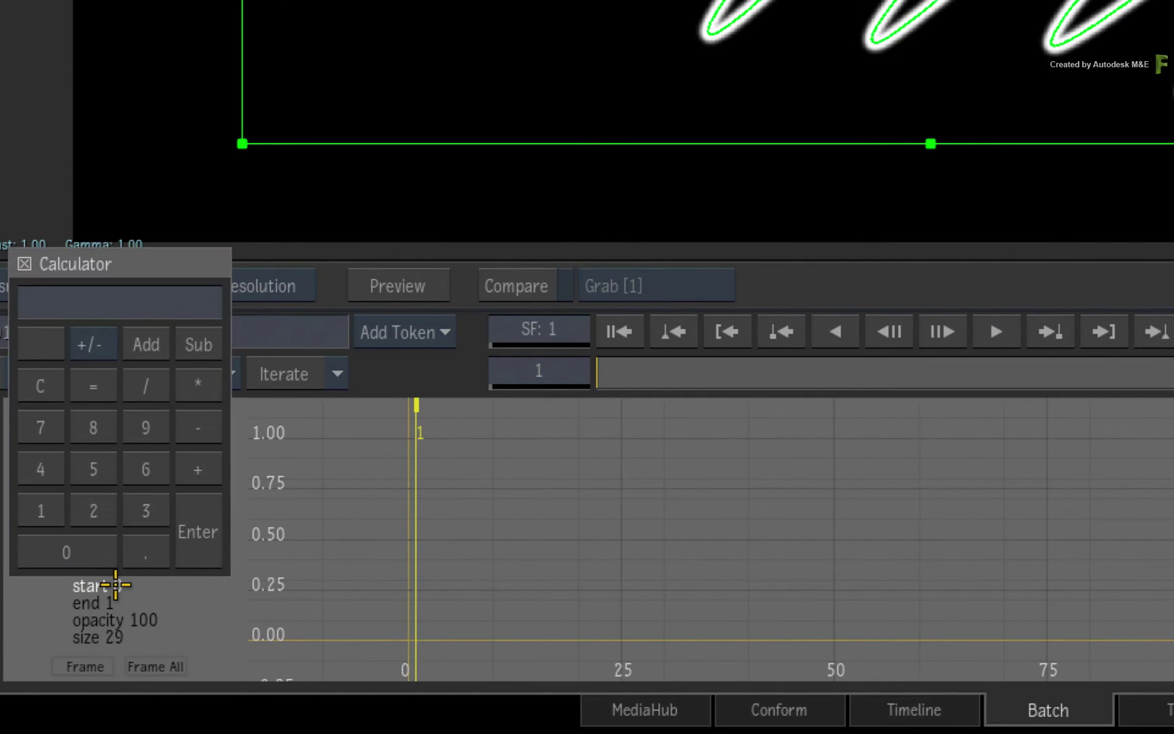
click(89, 553)
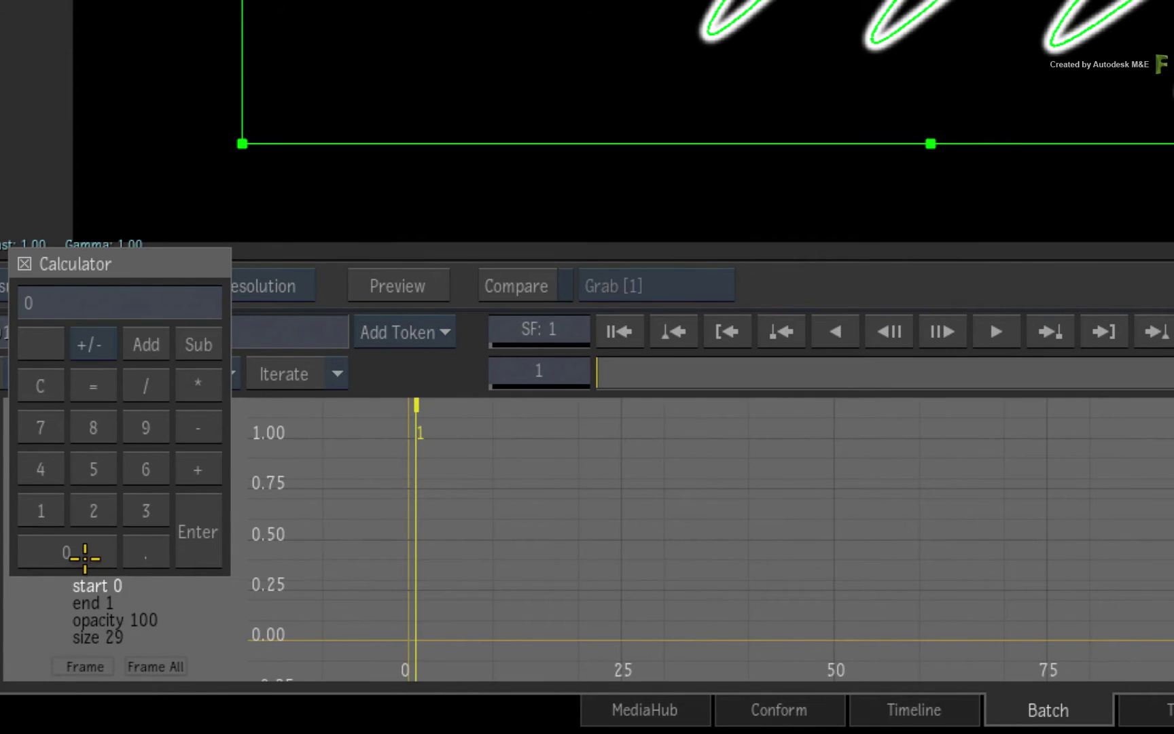
click(191, 533)
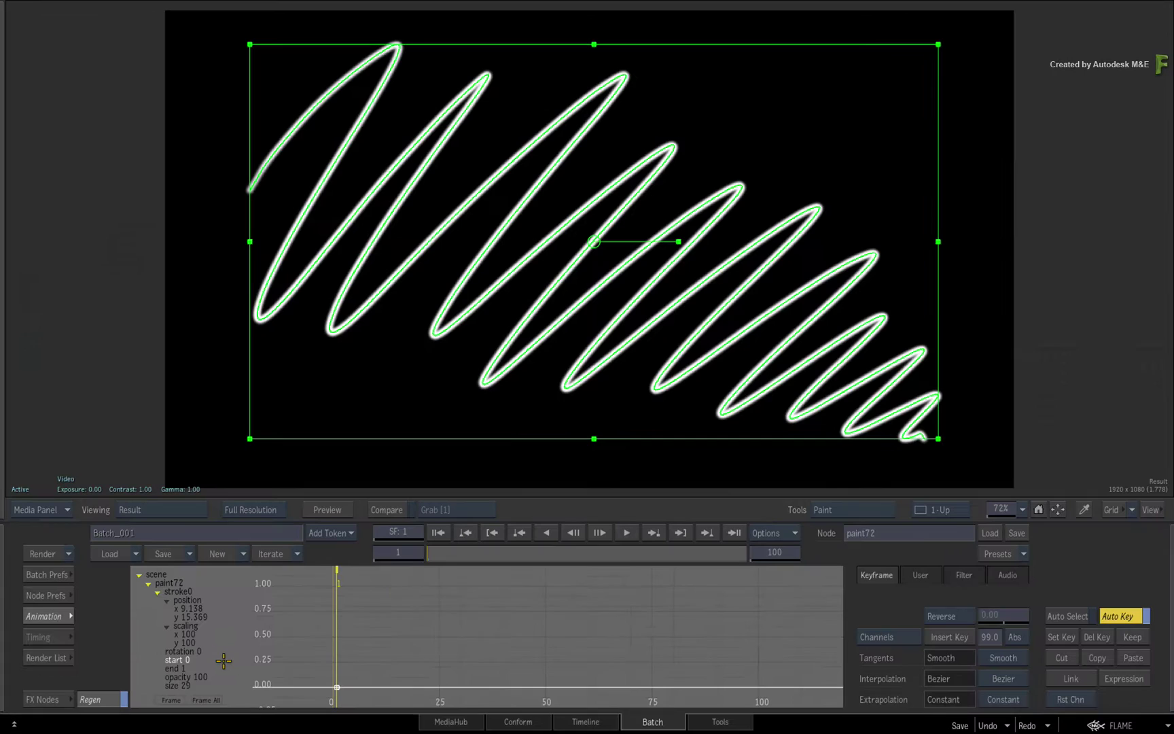
click(733, 532)
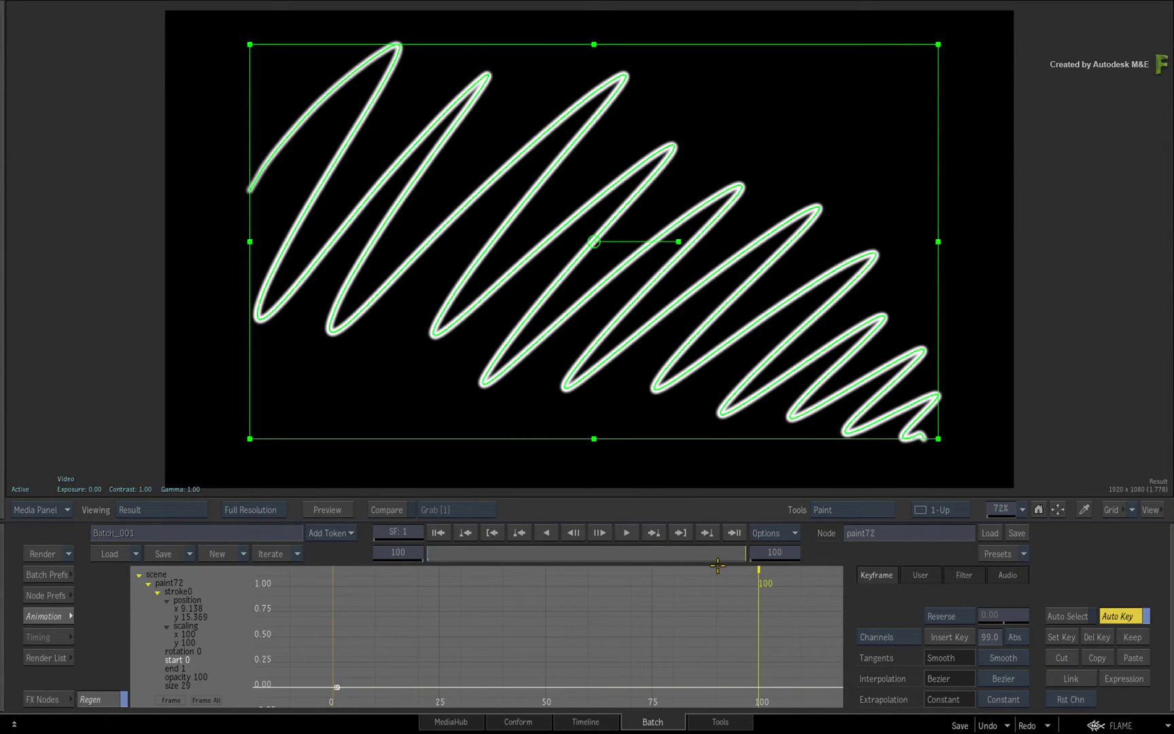
click(186, 658)
click(226, 631)
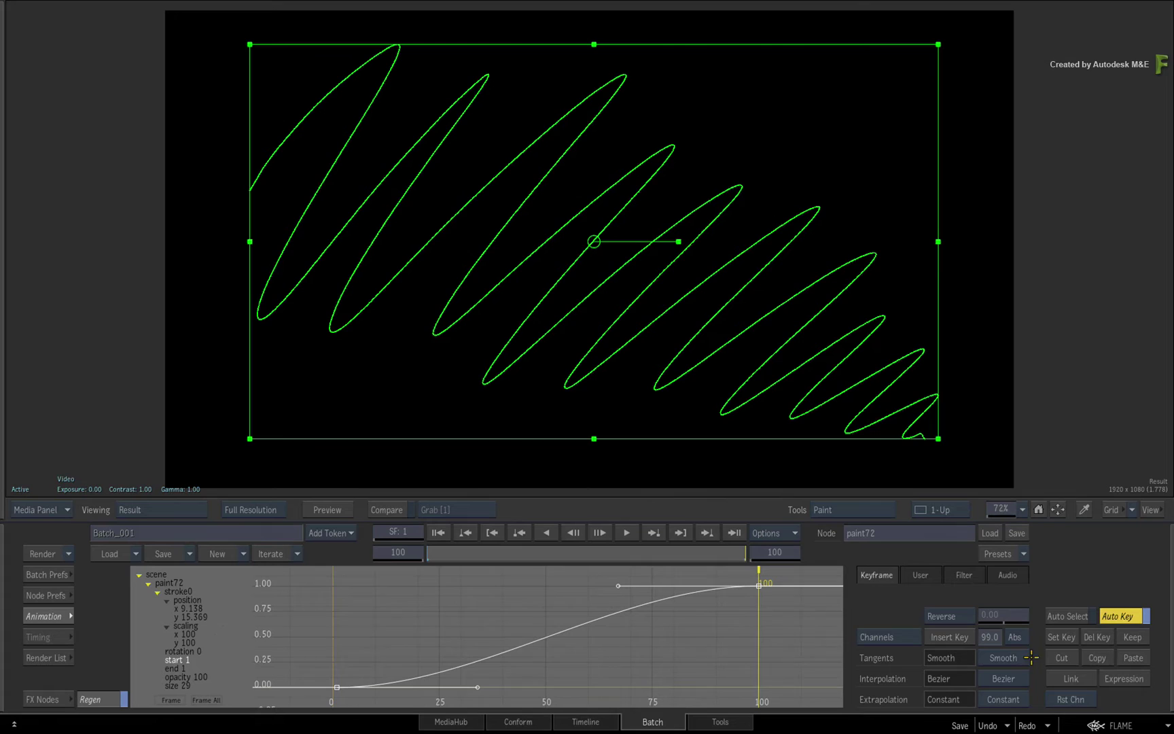
- Set the start keys to Linear interpolation, return to frame 1 and turn Auto Key off
click(1019, 677)
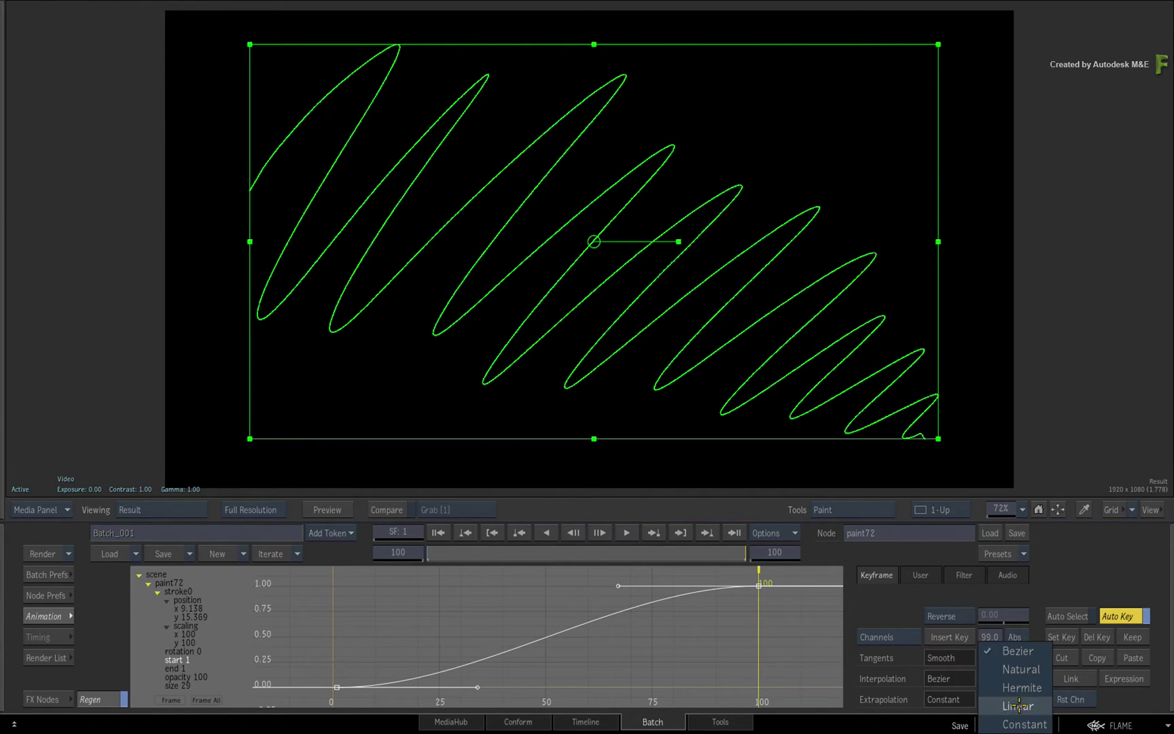
click(1012, 700)
click(433, 533)
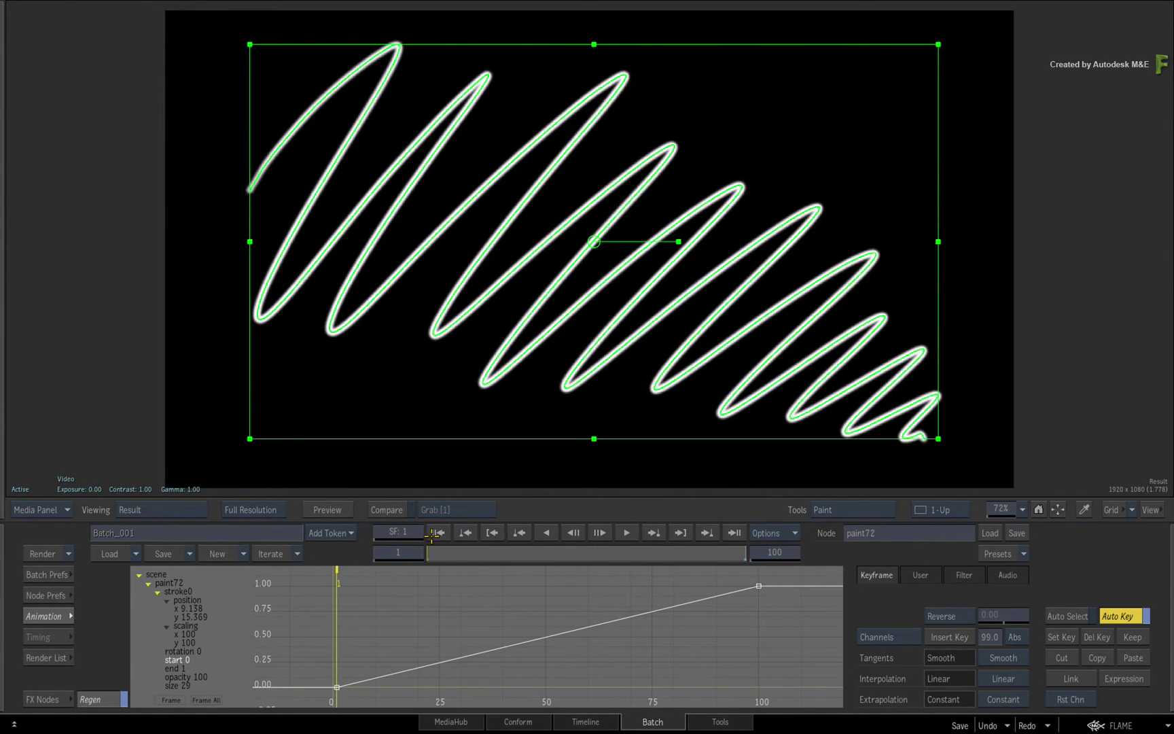
click(1119, 615)
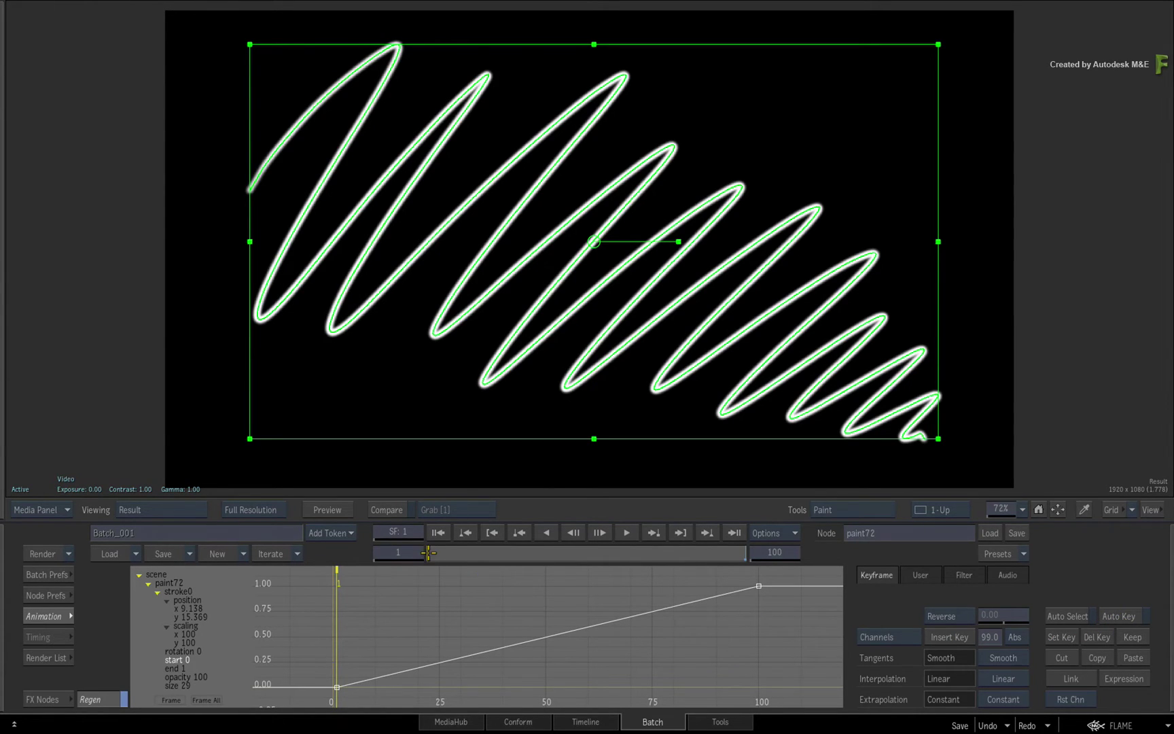
drag(428, 553, 764, 511)
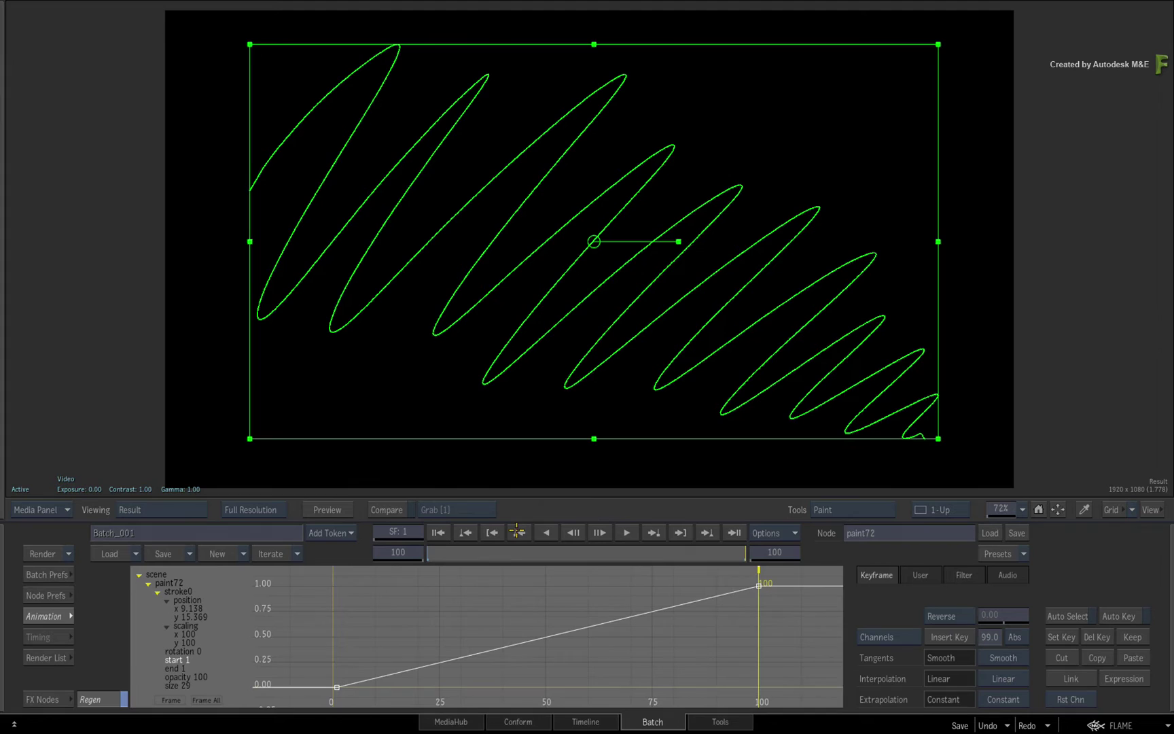
click(436, 533)
mouse_move(431, 549)
mouse_down()
mouse_move(775, 533)
mouse_move(353, 556)
mouse_up()
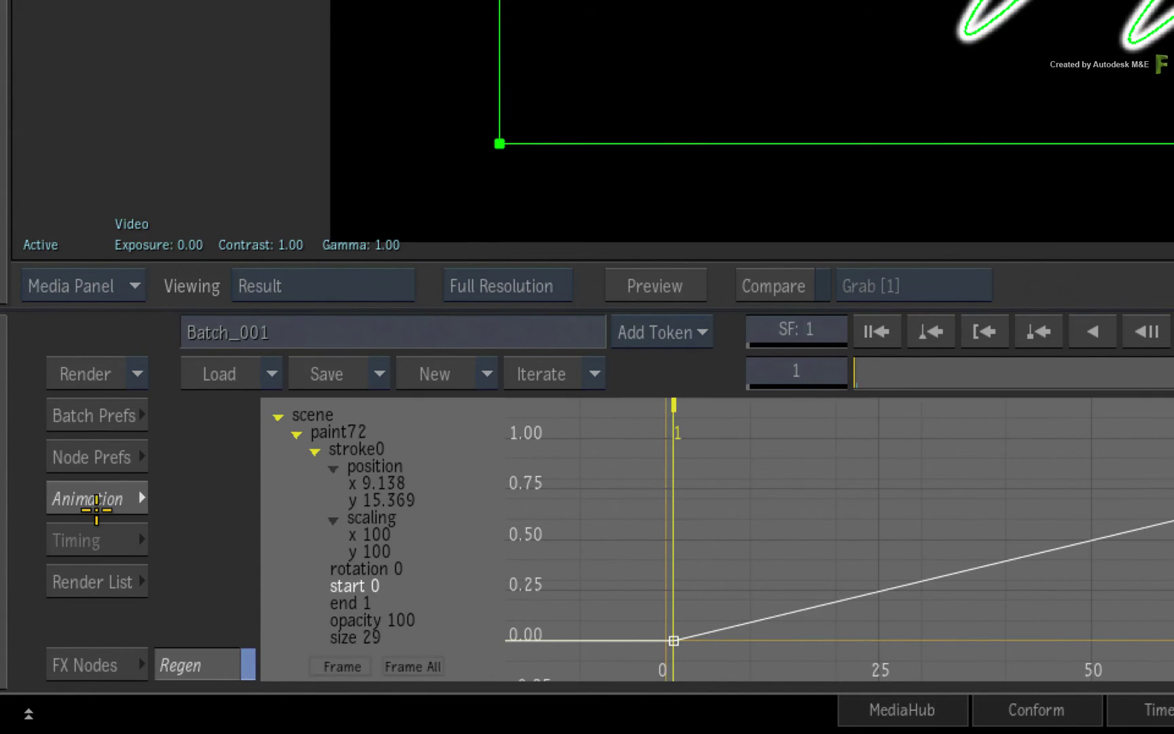
- Return to the Paint editor's stroke list and reselect the 4812-stamp FreeForm stroke
click(96, 506)
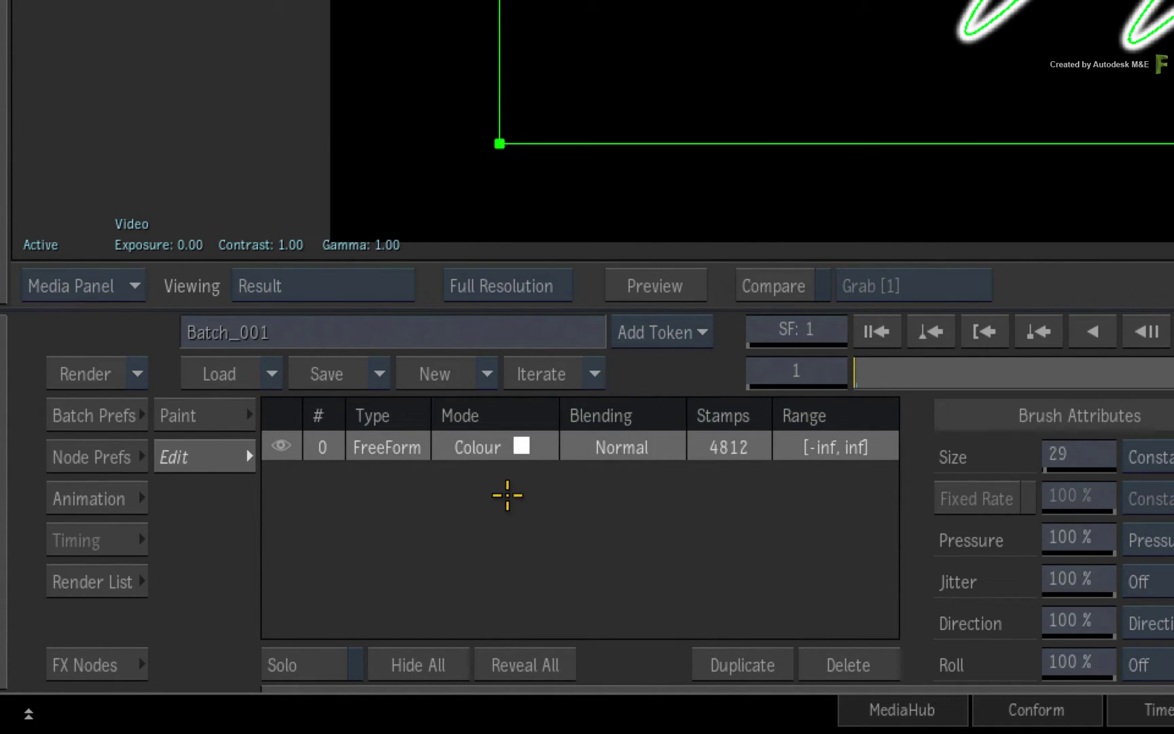
click(505, 495)
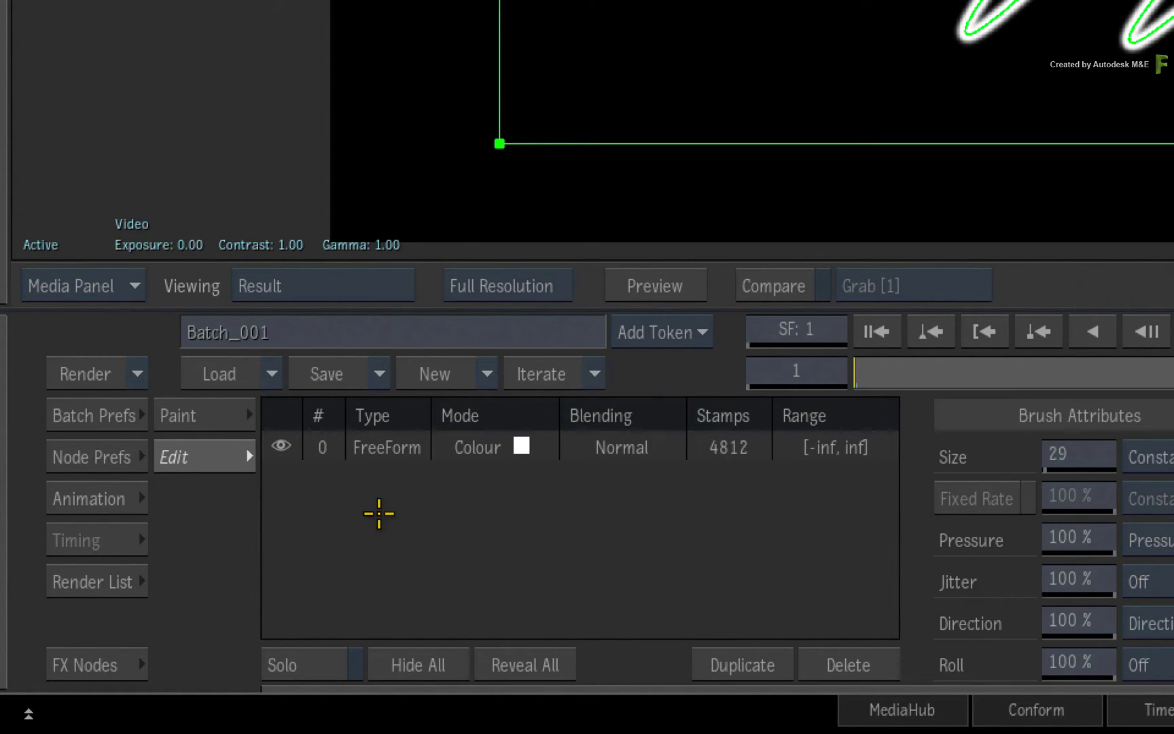
click(387, 447)
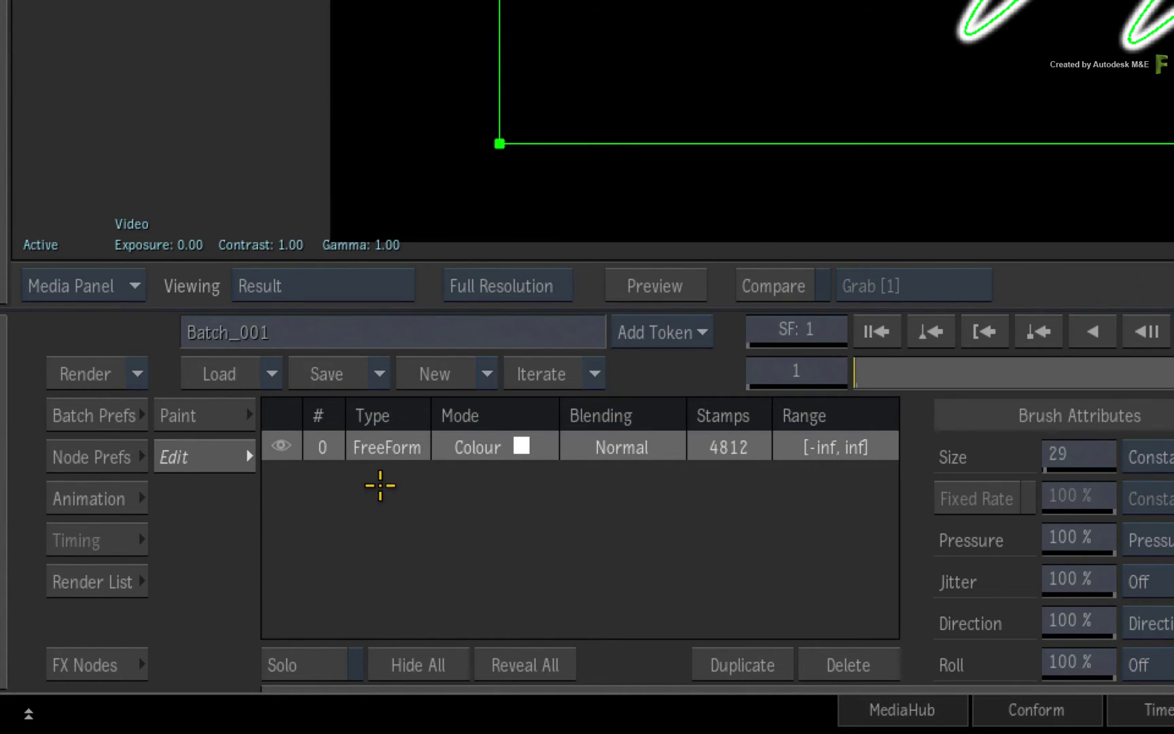
- Clear all strokes from the canvas, confirming with Continue
click(190, 415)
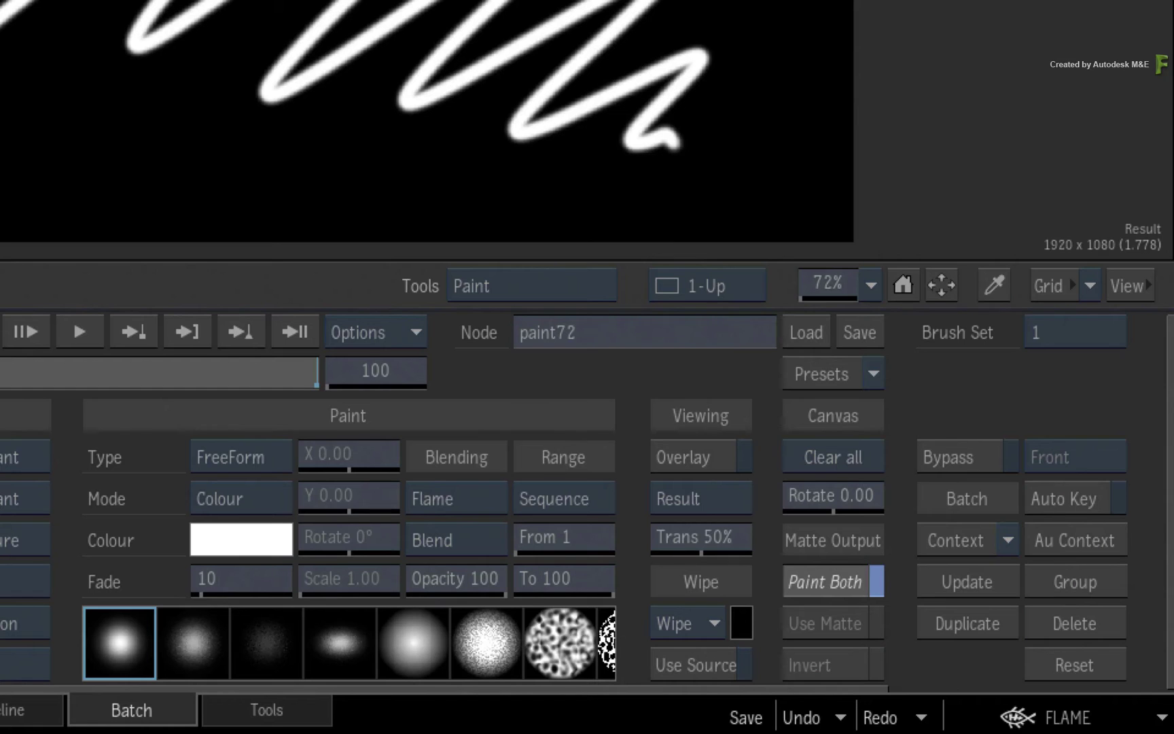
click(819, 460)
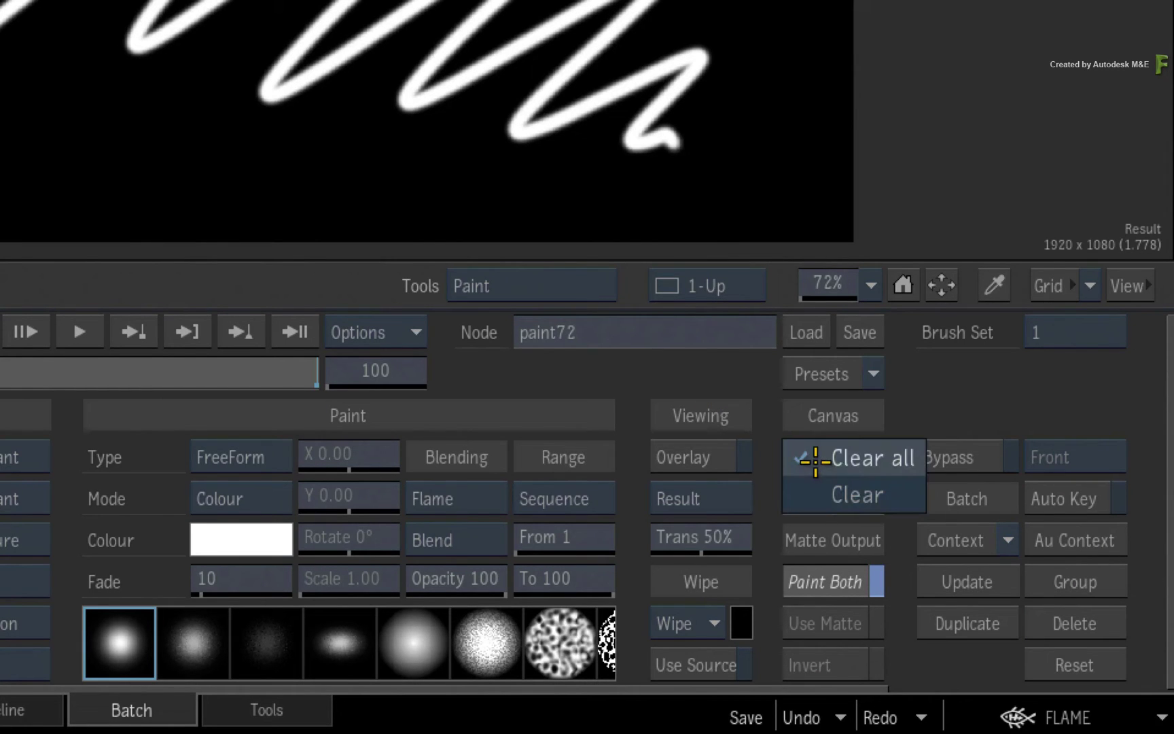
click(857, 460)
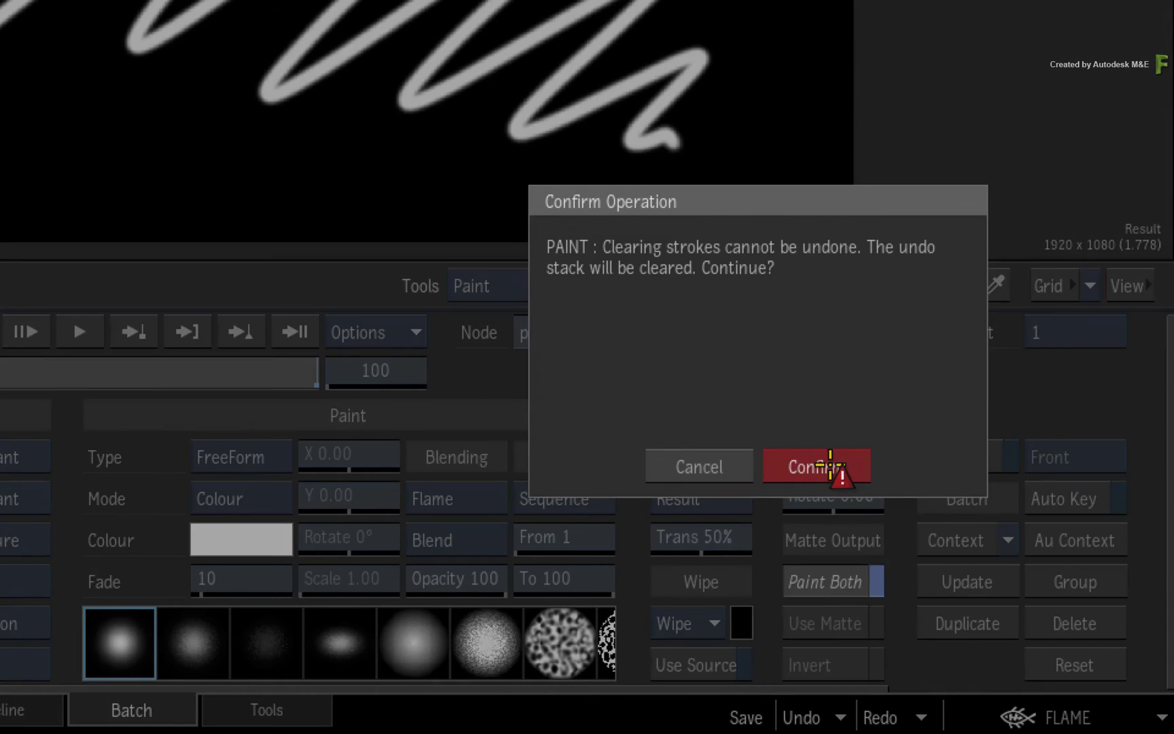
click(837, 466)
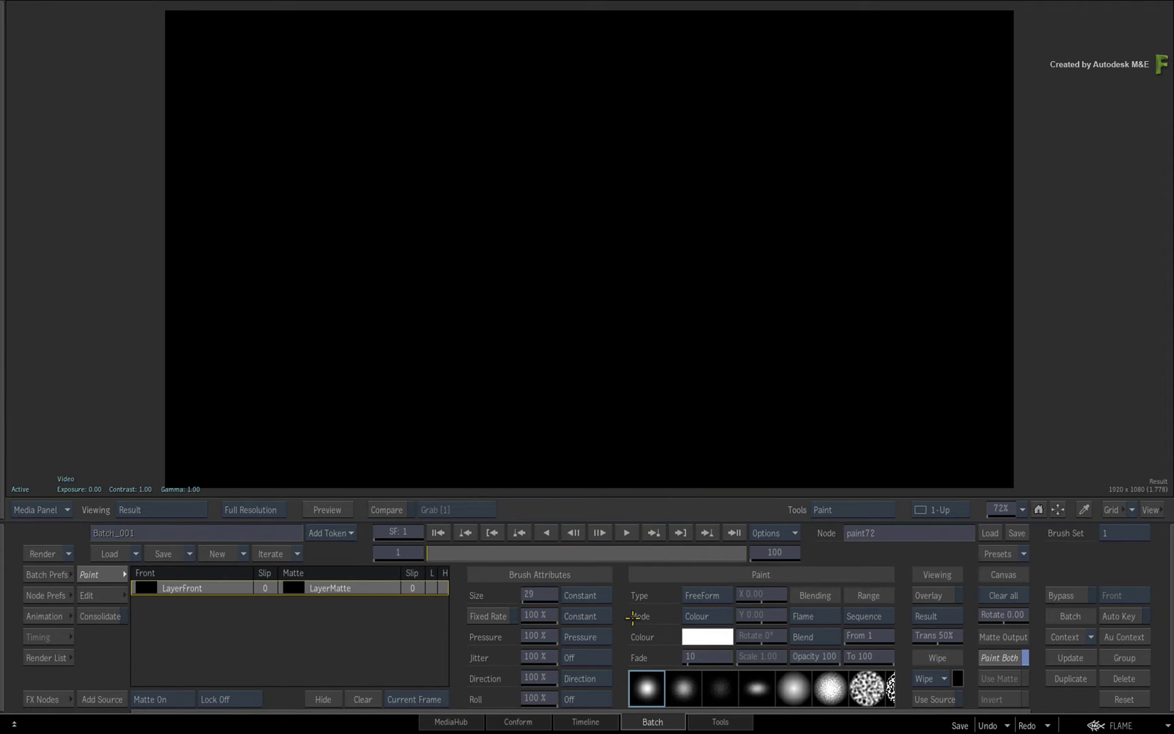
- Set brush Pressure to Constant and turn on Consolidate
click(595, 636)
click(597, 652)
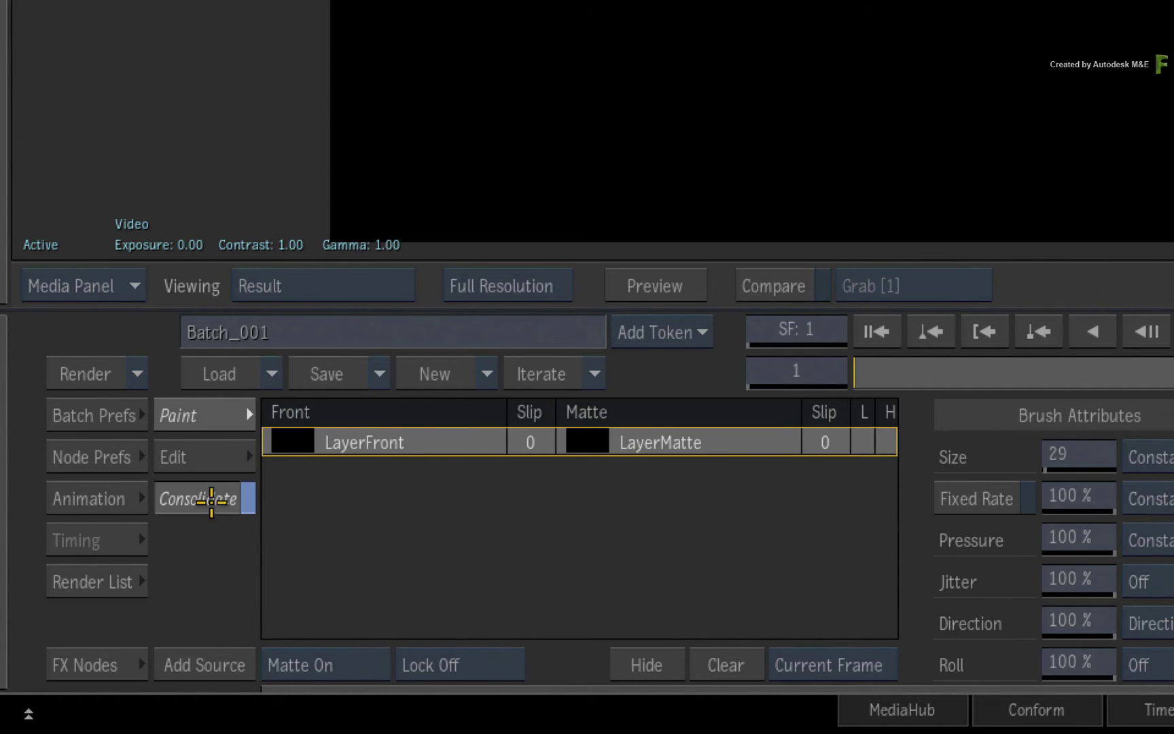
click(95, 618)
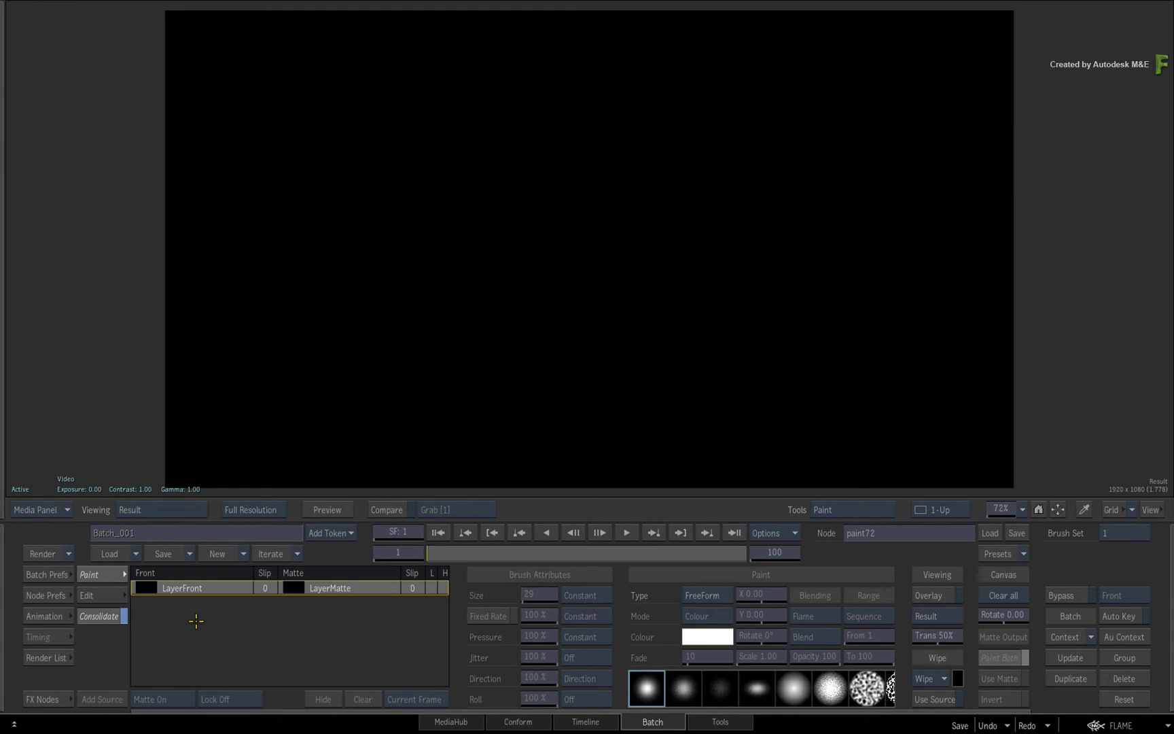
- Paint a circle, a rectangle and a FreeForm squiggle side by side on the canvas
click(680, 595)
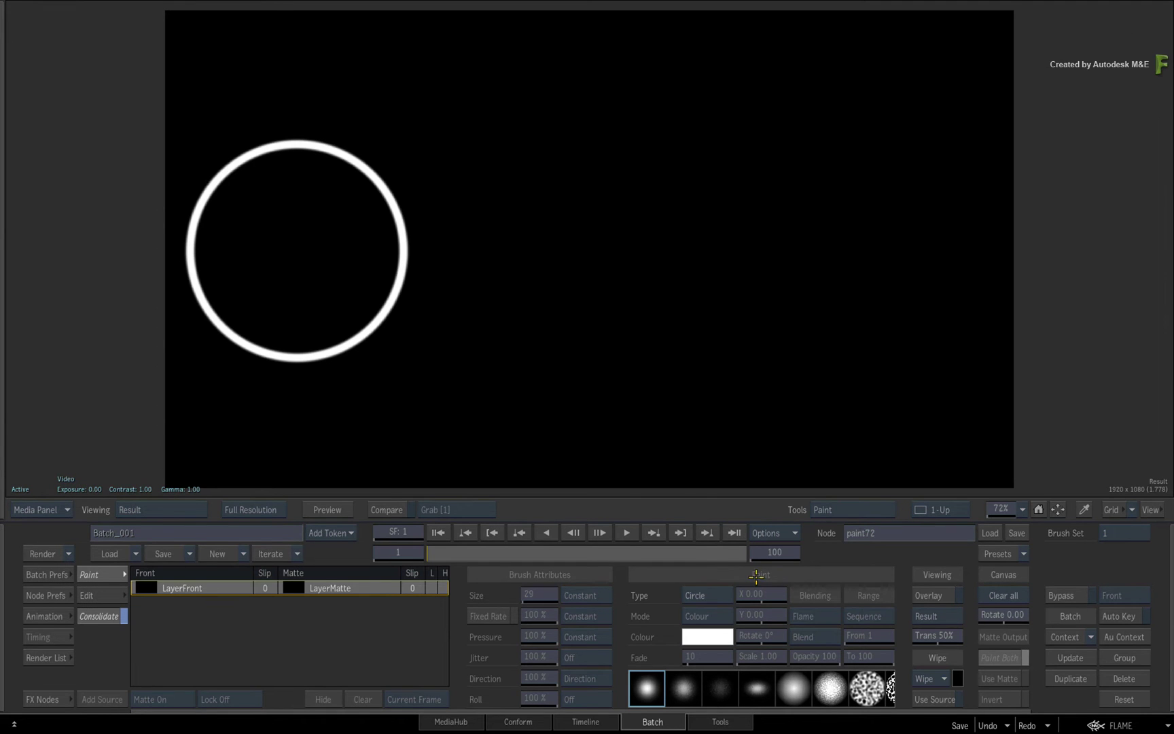
click(706, 595)
click(707, 554)
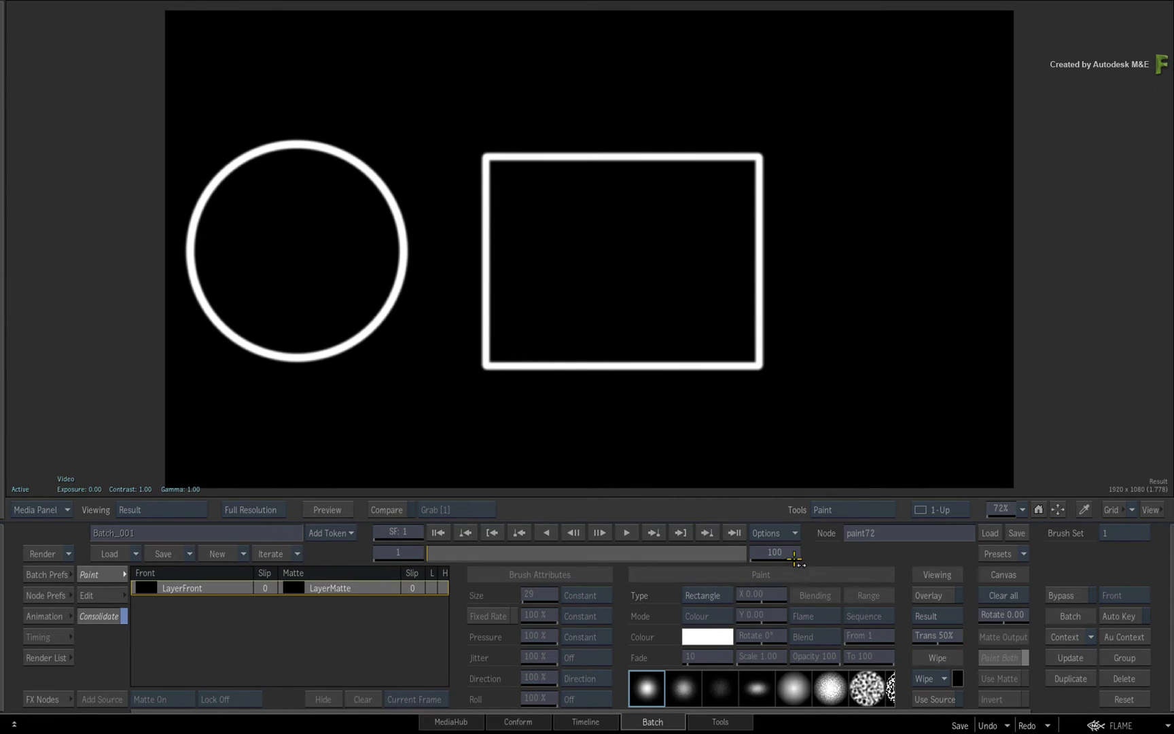
click(706, 595)
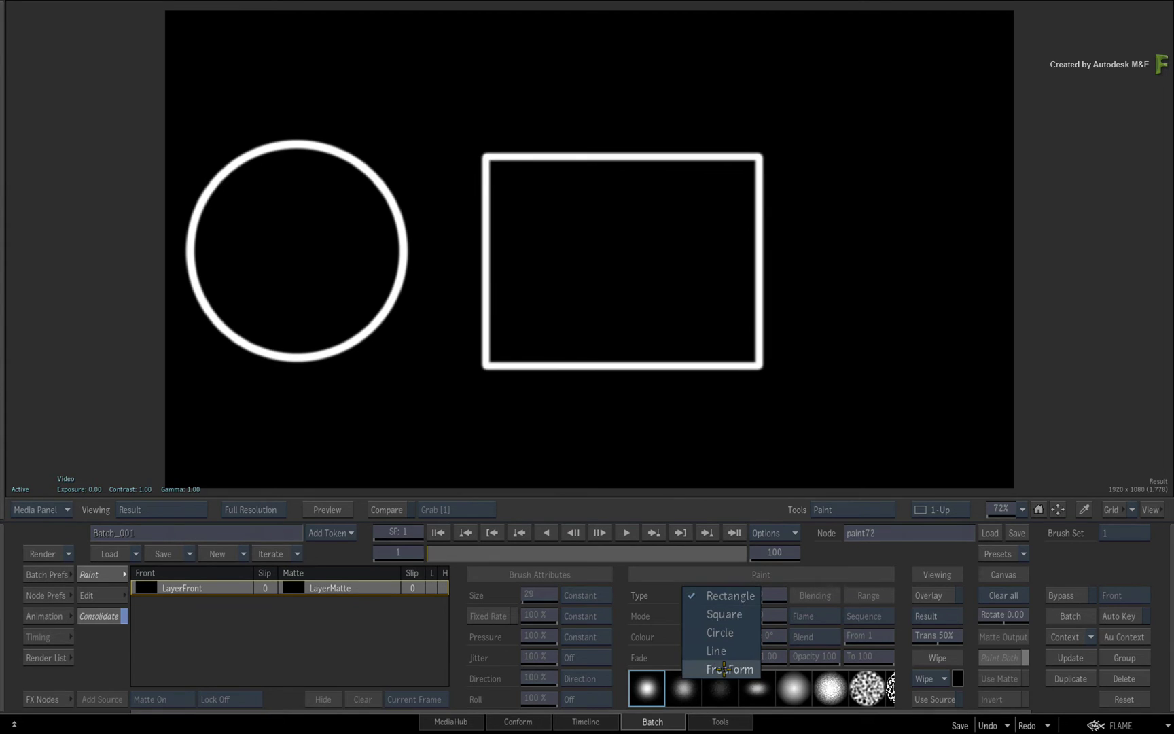
click(729, 670)
mouse_move(843, 159)
mouse_down()
mouse_move(819, 210)
mouse_move(919, 282)
mouse_move(946, 373)
mouse_move(864, 388)
mouse_up()
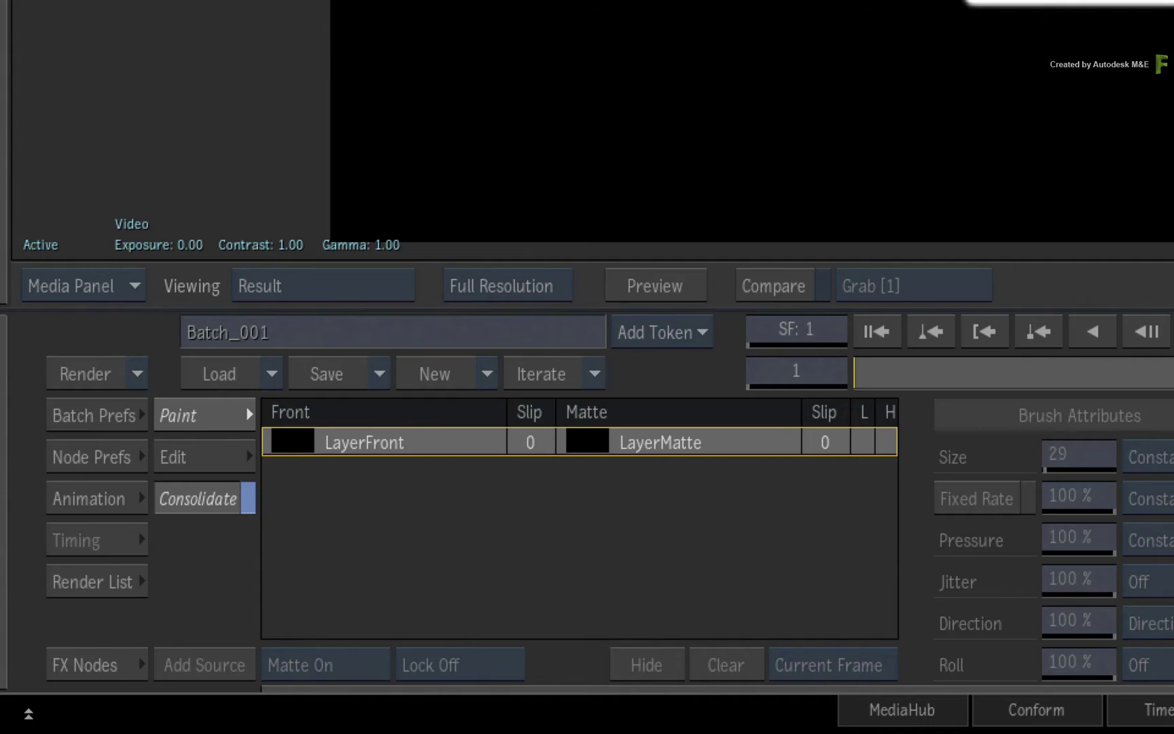
- Merge the circle, rectangle and squiggle into one FreeForm stroke, then nudge it slightly right and down
click(203, 498)
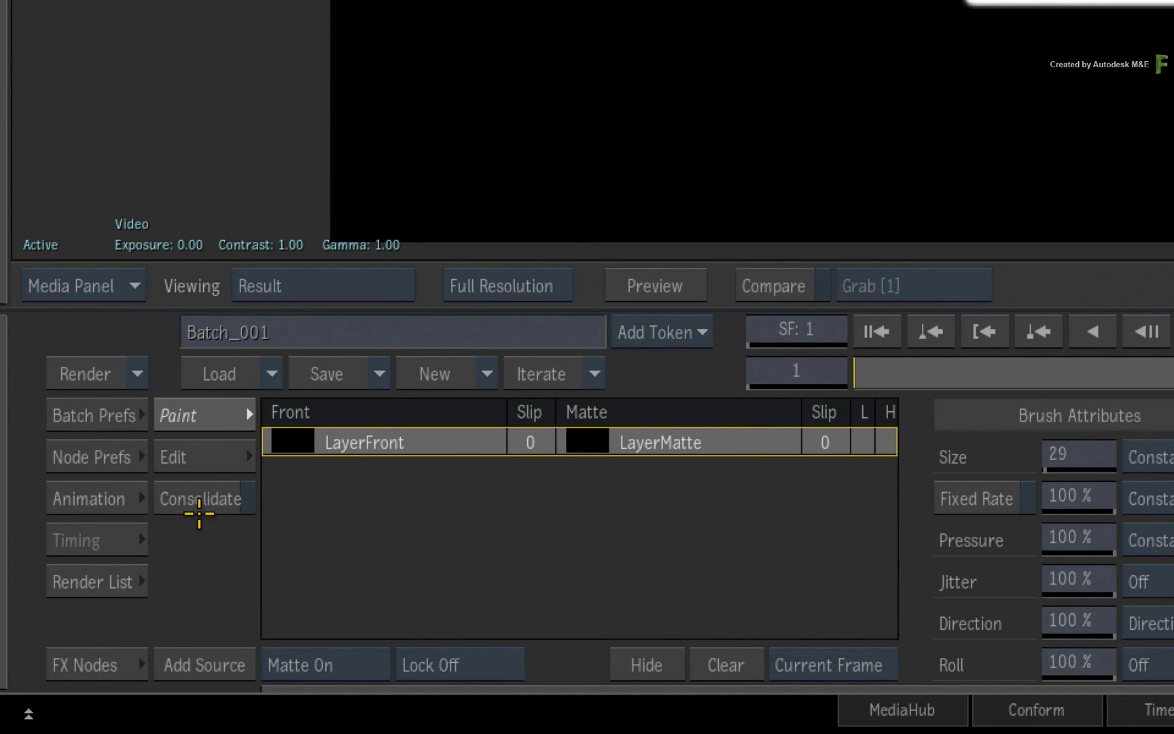
click(196, 456)
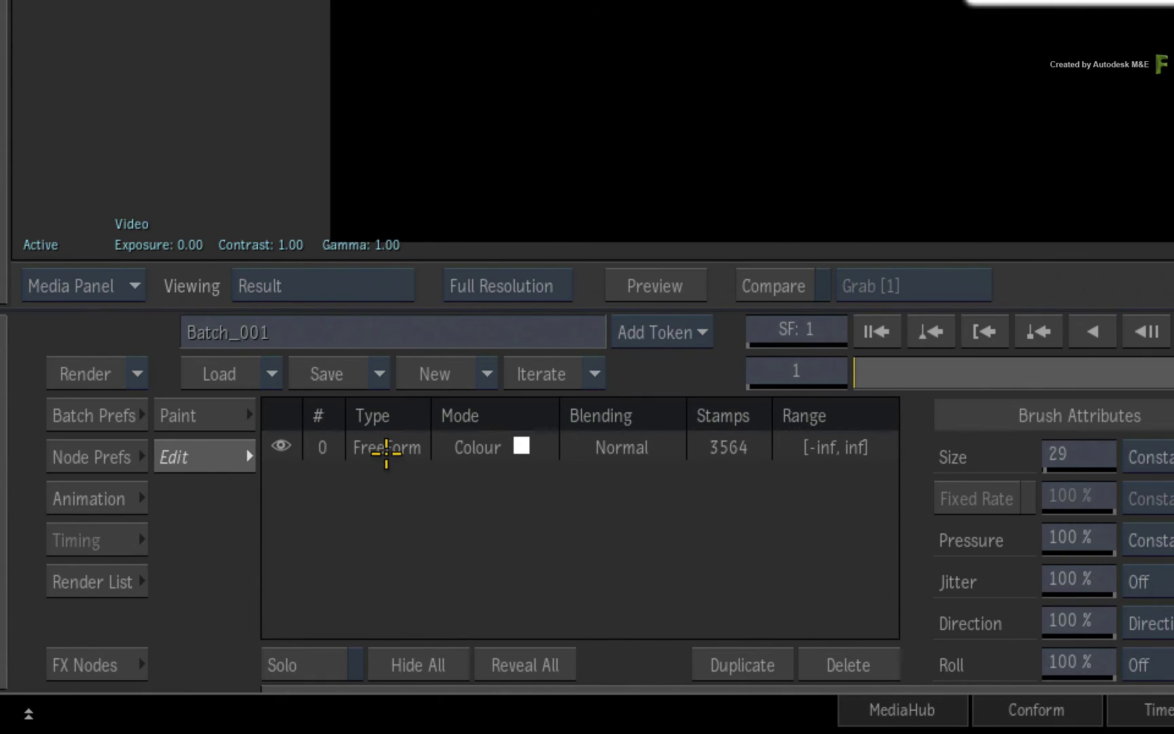
click(382, 452)
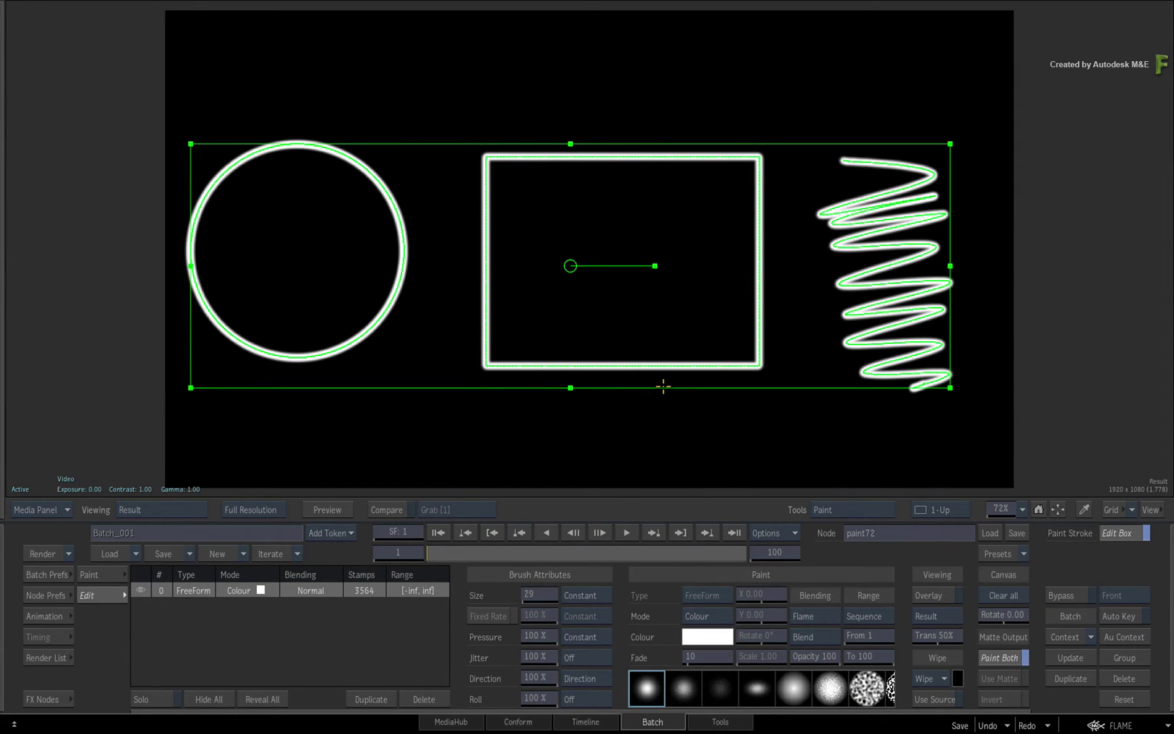
drag(647, 370, 658, 373)
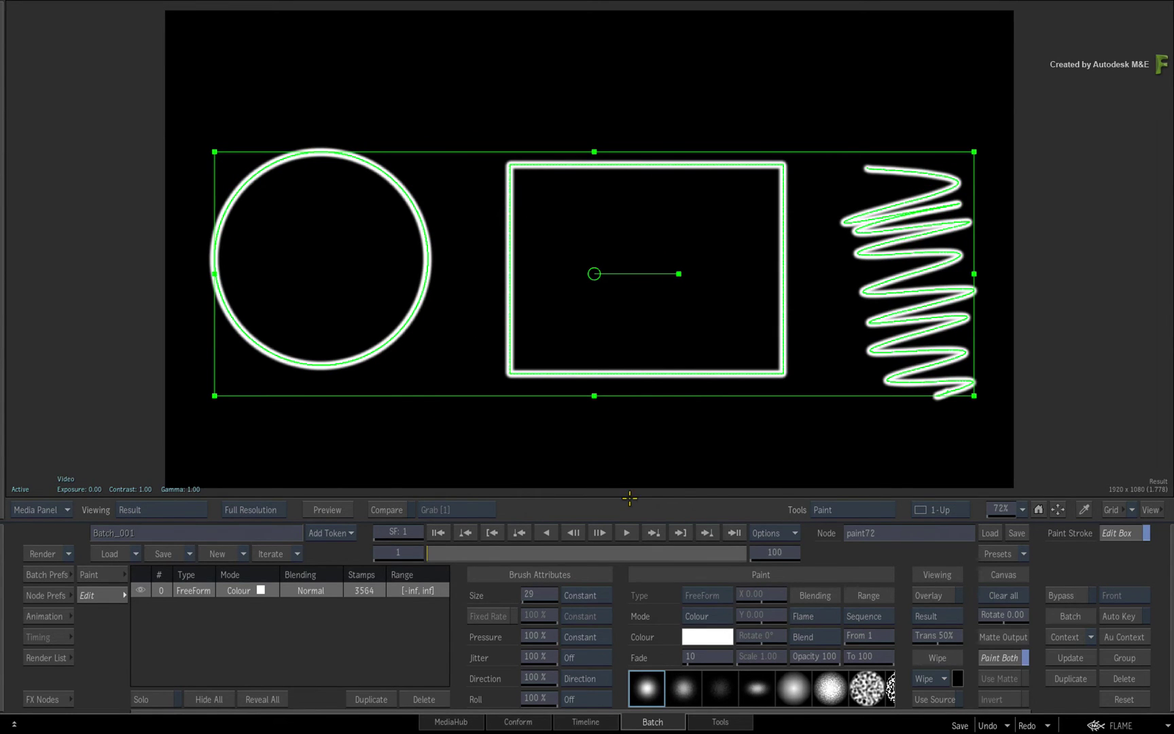
- Recolour the consolidated stroke yellow and check its paint mode list
click(718, 635)
click(777, 401)
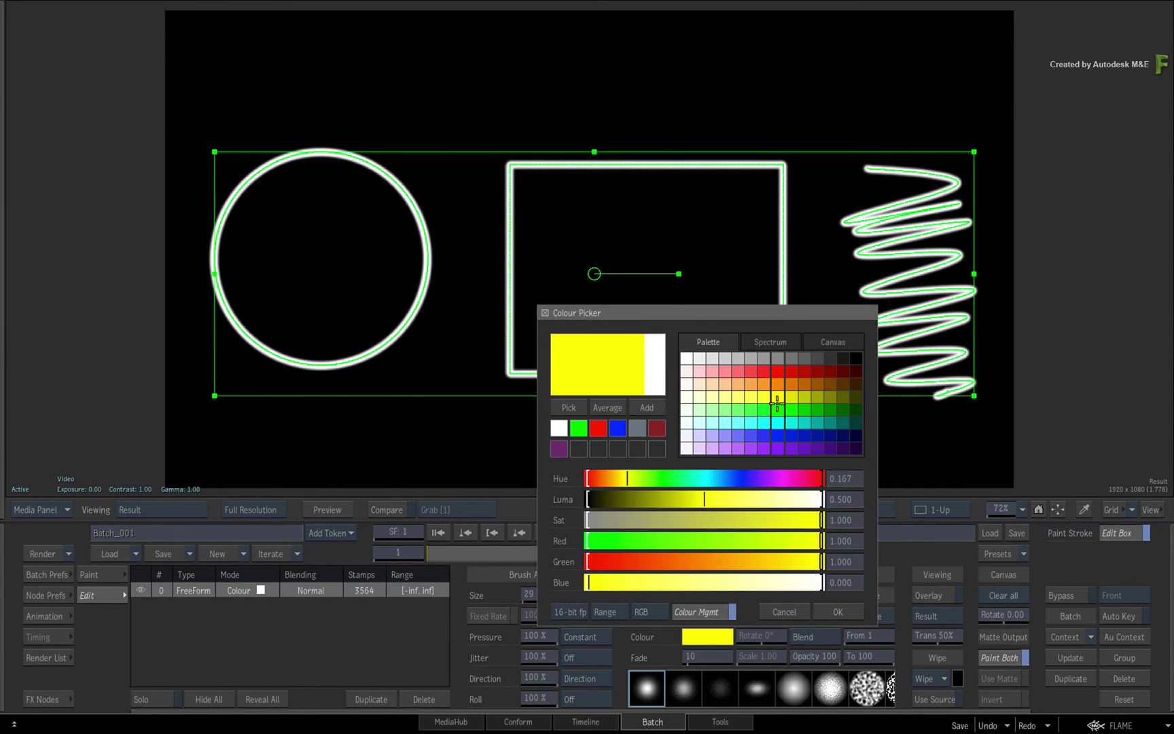
click(837, 612)
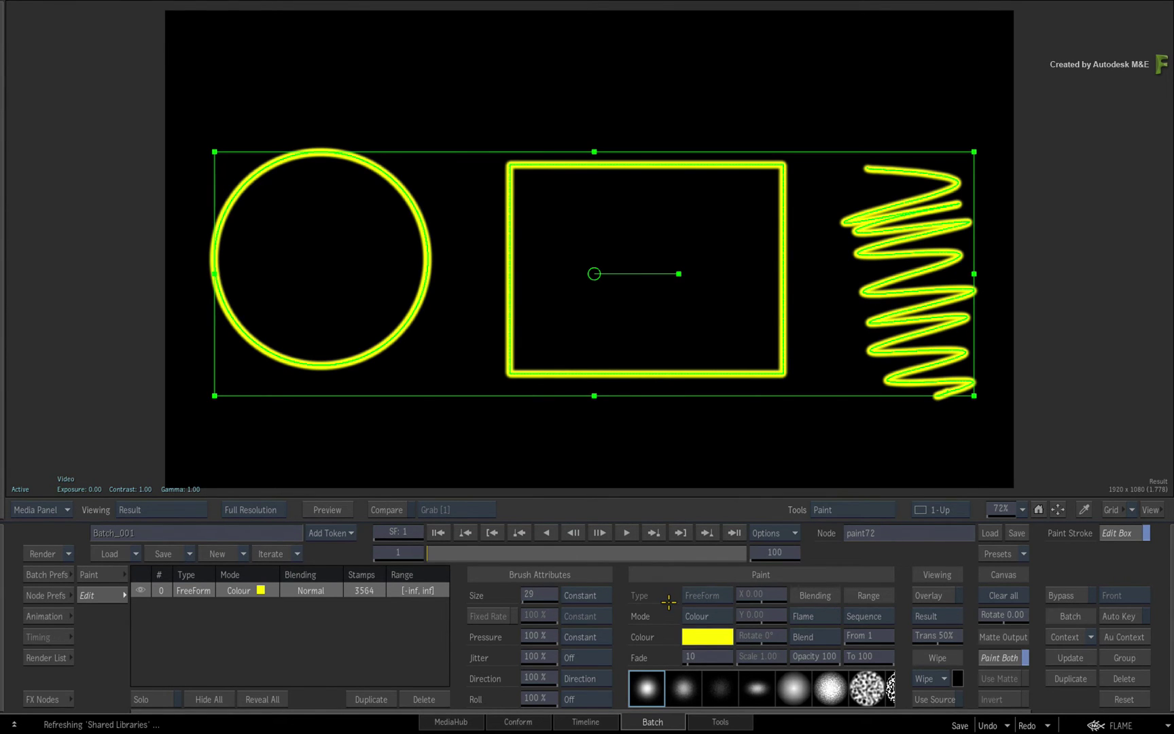
click(691, 614)
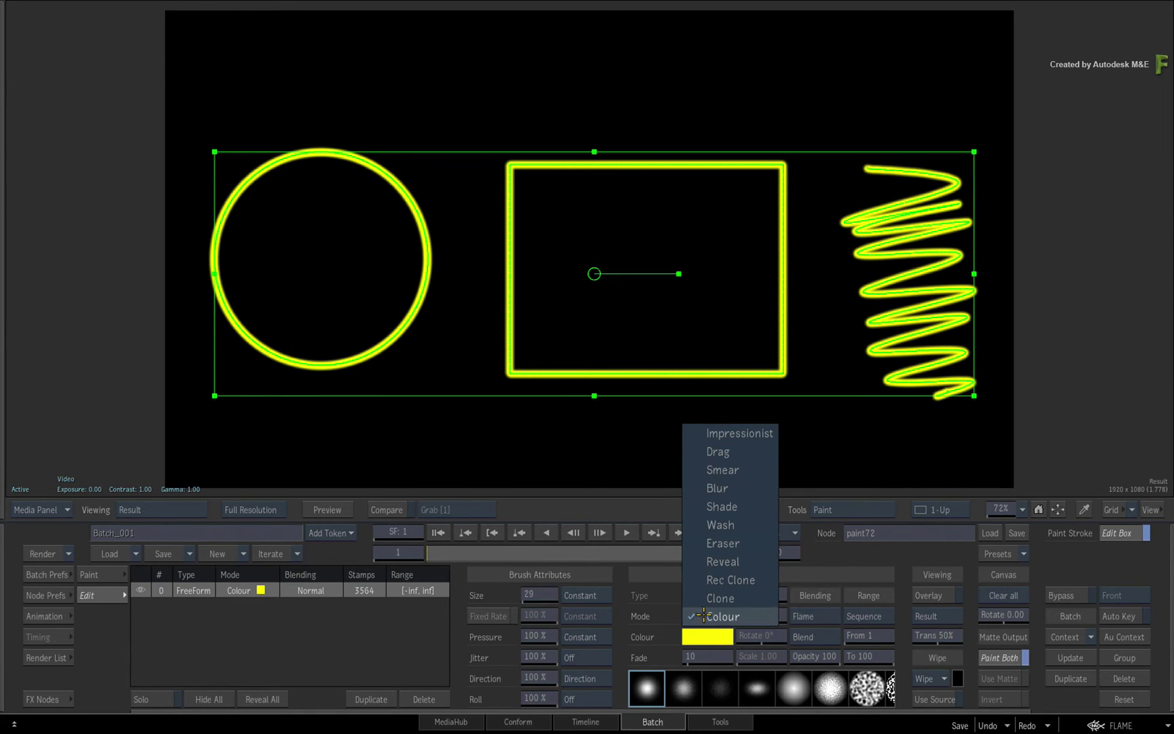
- Keep Colour mode, enable Auto Key on stroke0, and key start at 0 on frame 1
click(702, 615)
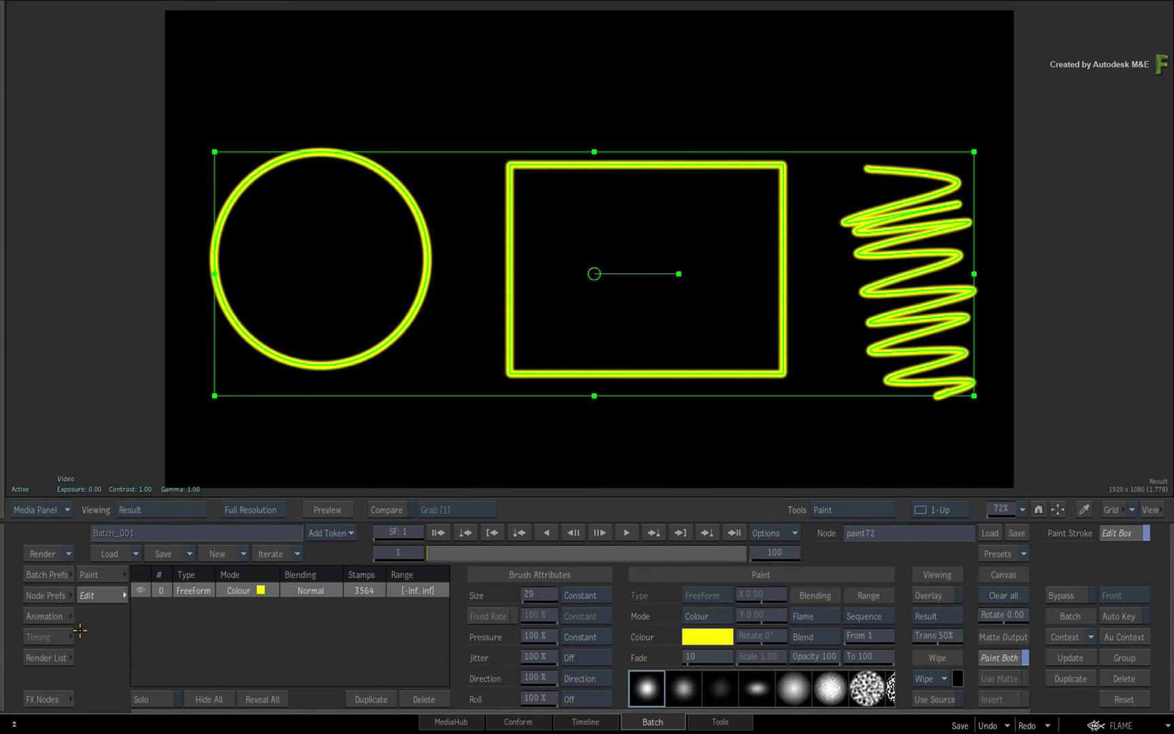
click(45, 615)
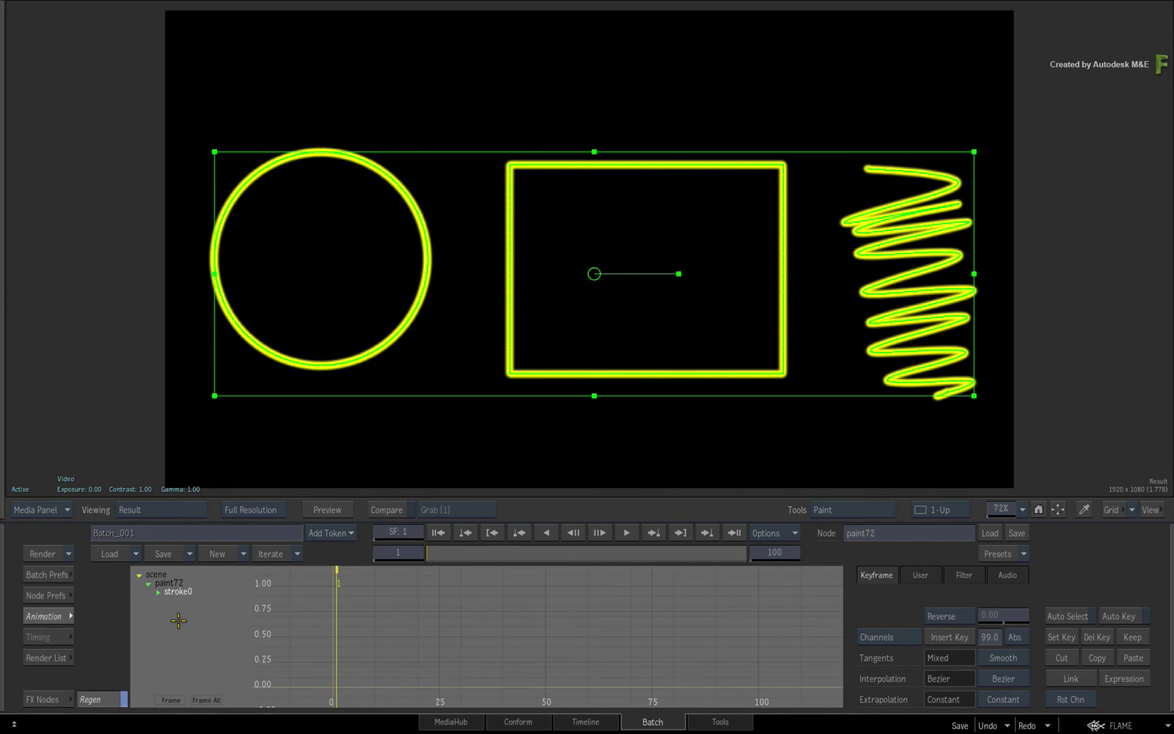
click(156, 634)
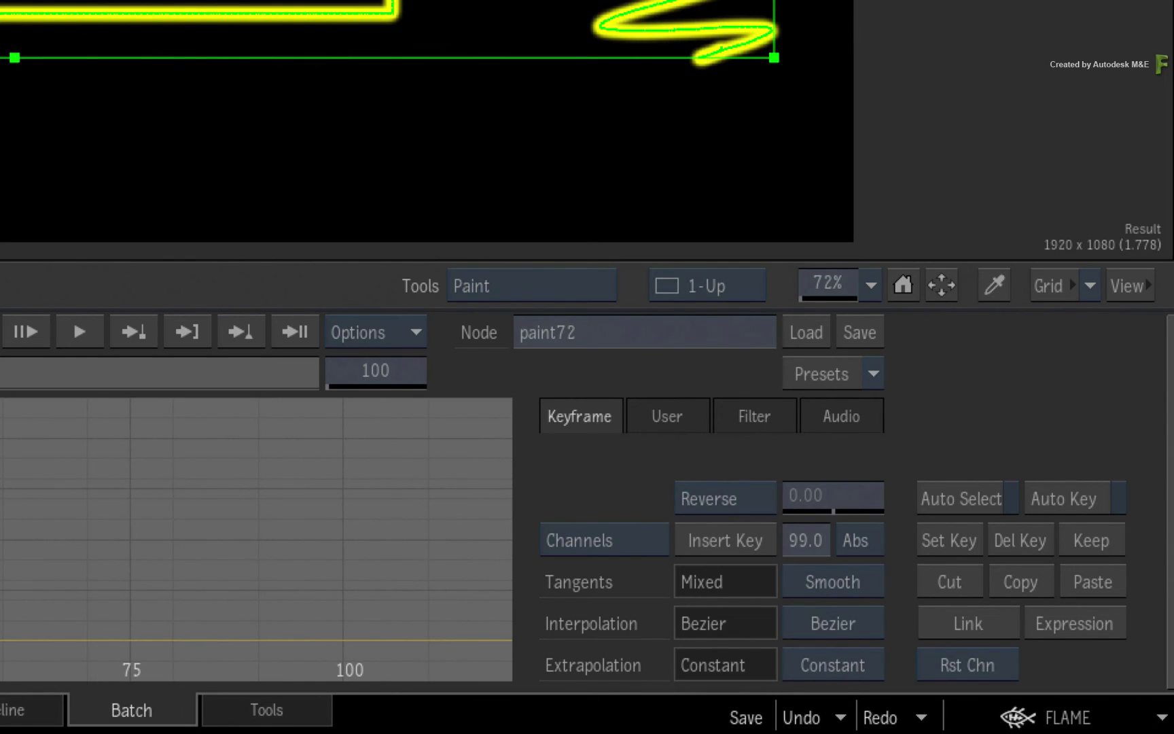
click(1068, 498)
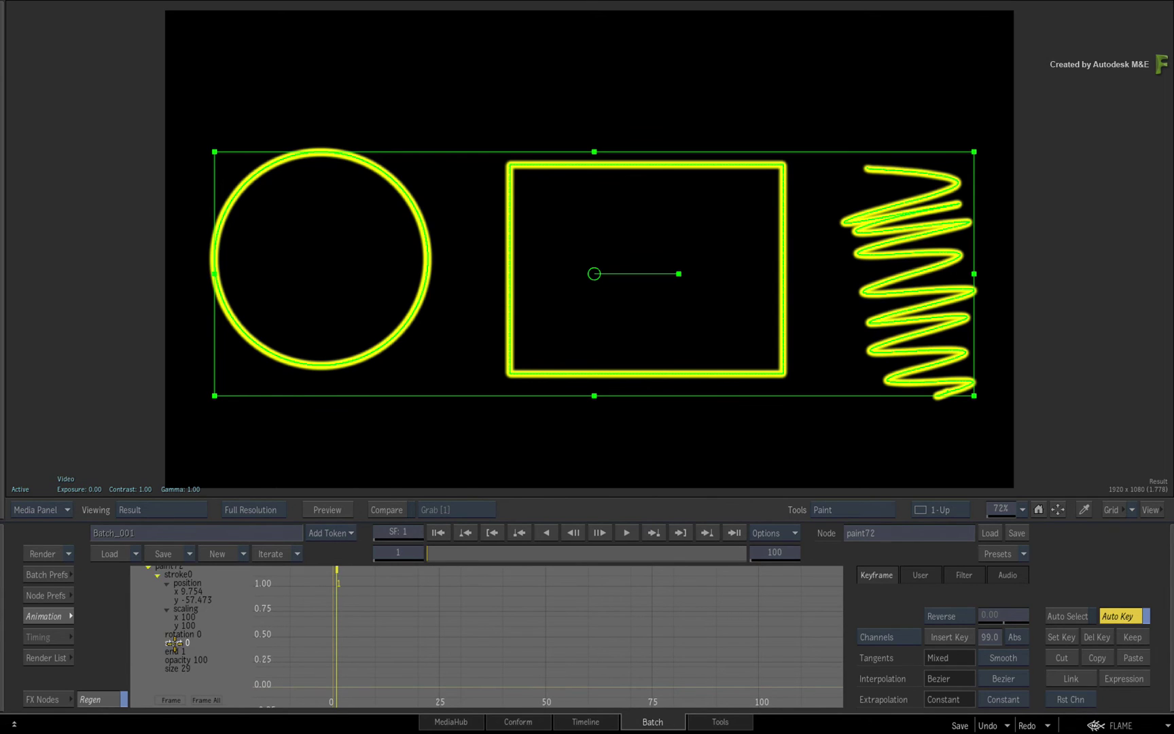
click(188, 641)
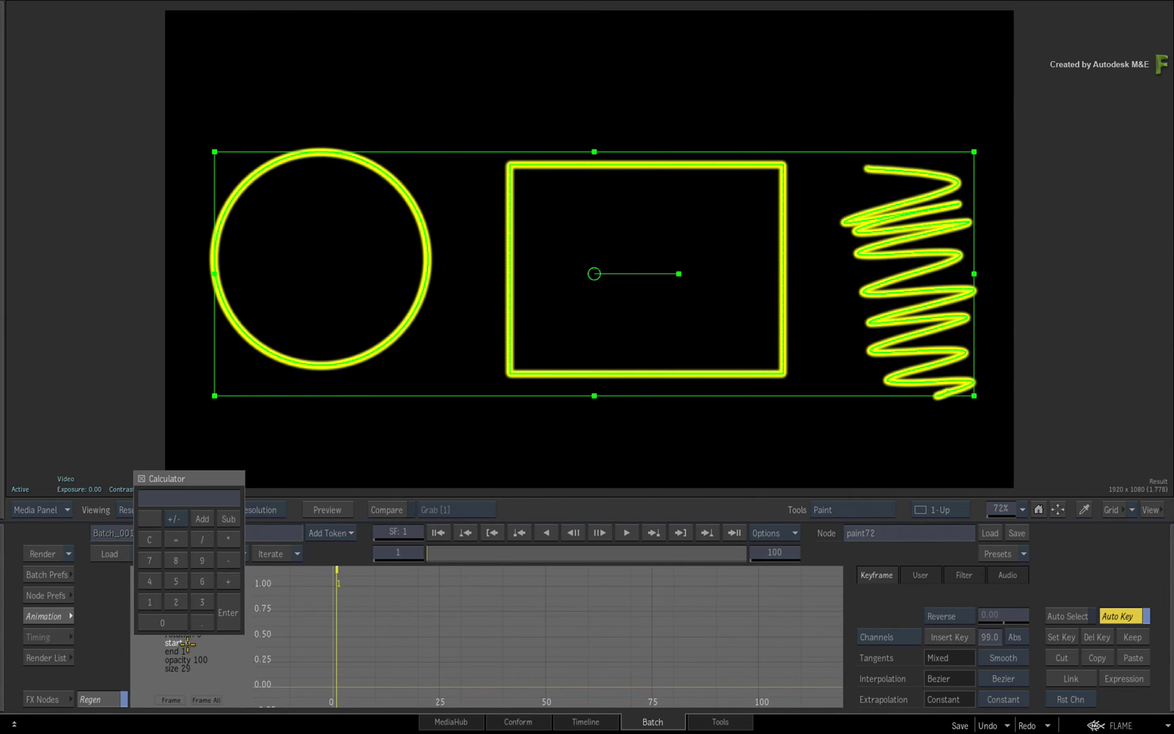
click(227, 614)
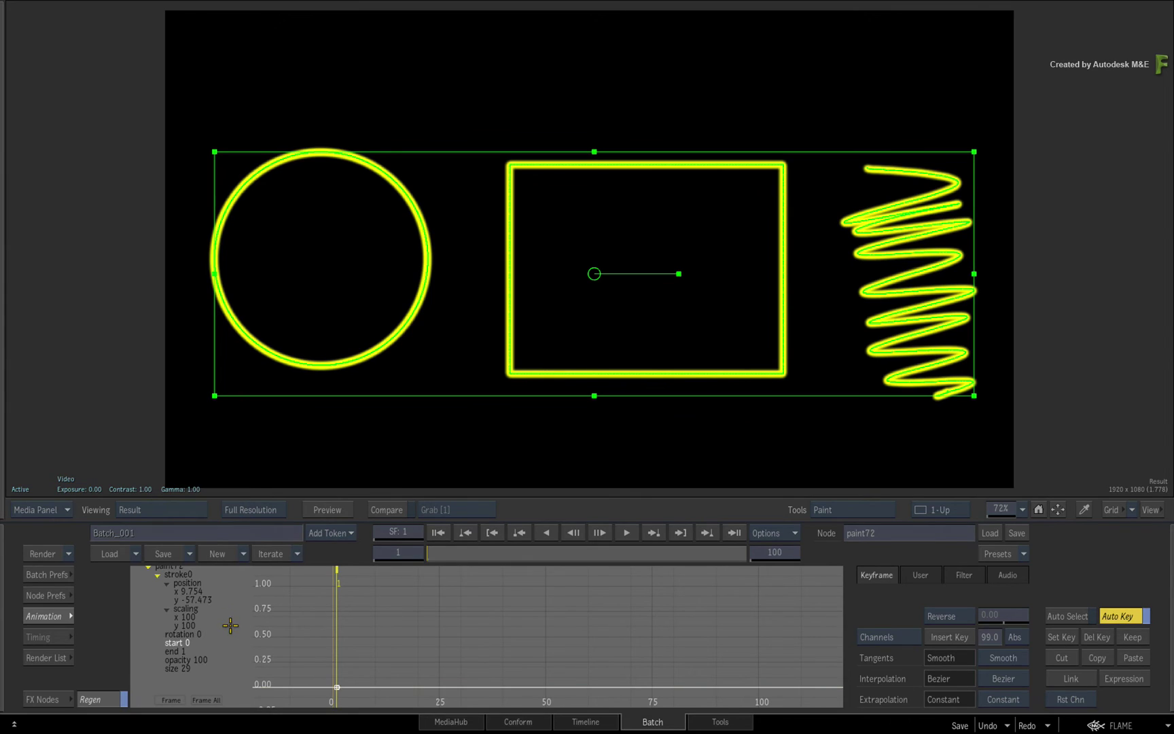
- Key start at 1 on frame 100 with Linear interpolation, then scrub back to preview
click(737, 533)
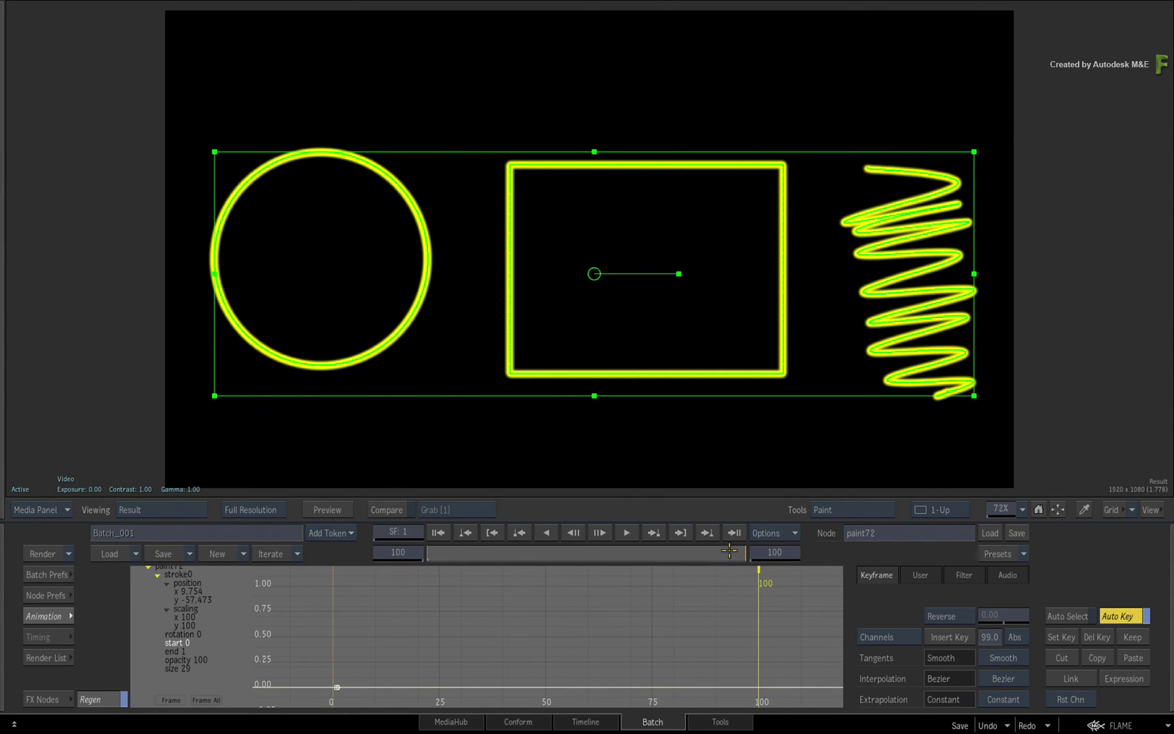
click(188, 641)
text(1)
click(227, 615)
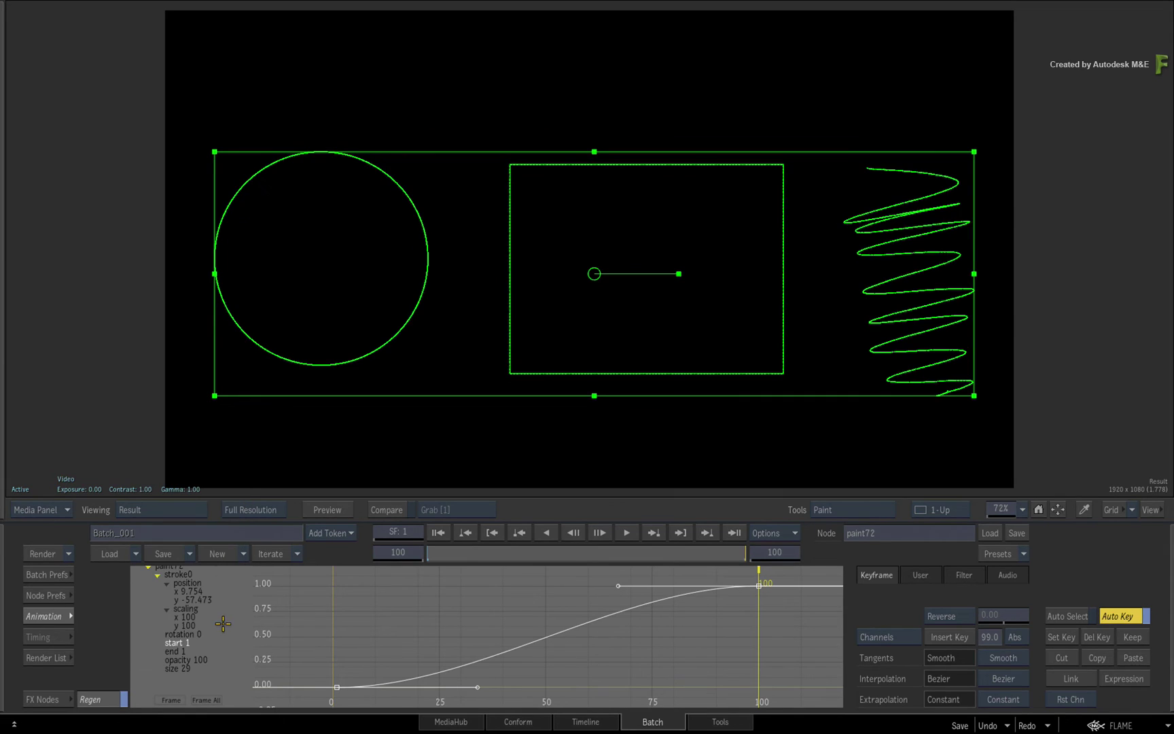
click(994, 677)
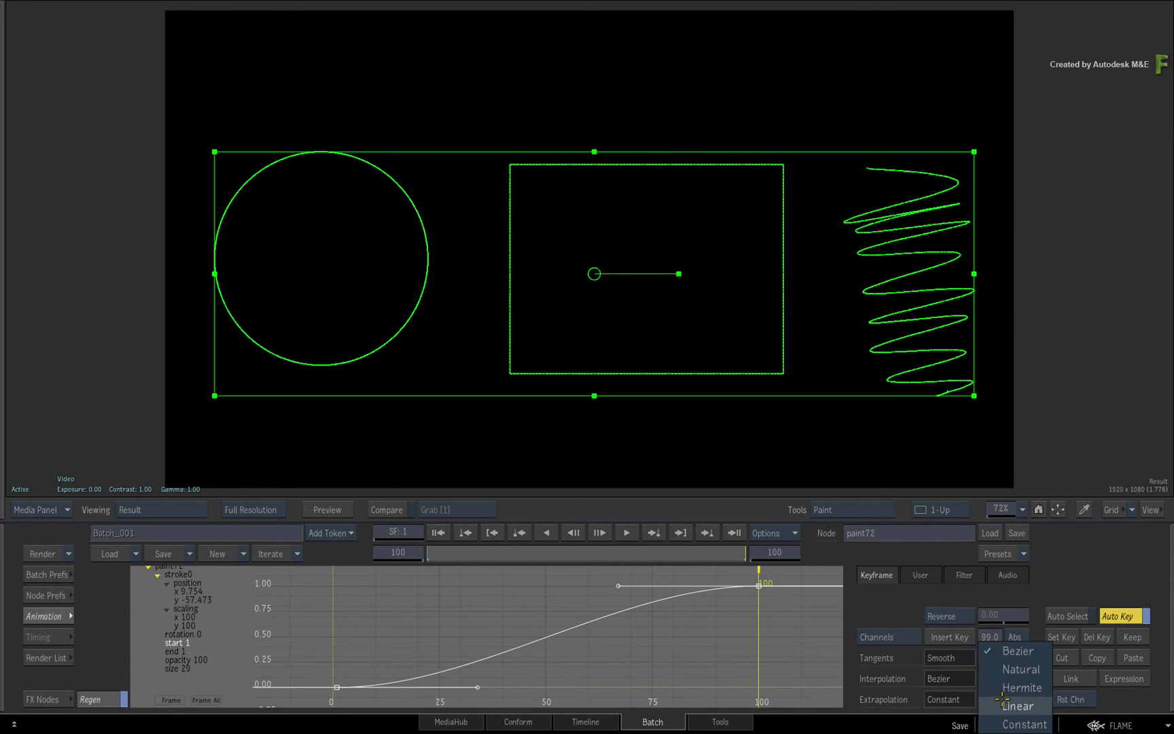
click(996, 709)
mouse_move(733, 554)
mouse_down()
mouse_move(426, 554)
mouse_move(635, 545)
mouse_move(473, 550)
mouse_move(374, 586)
mouse_up()
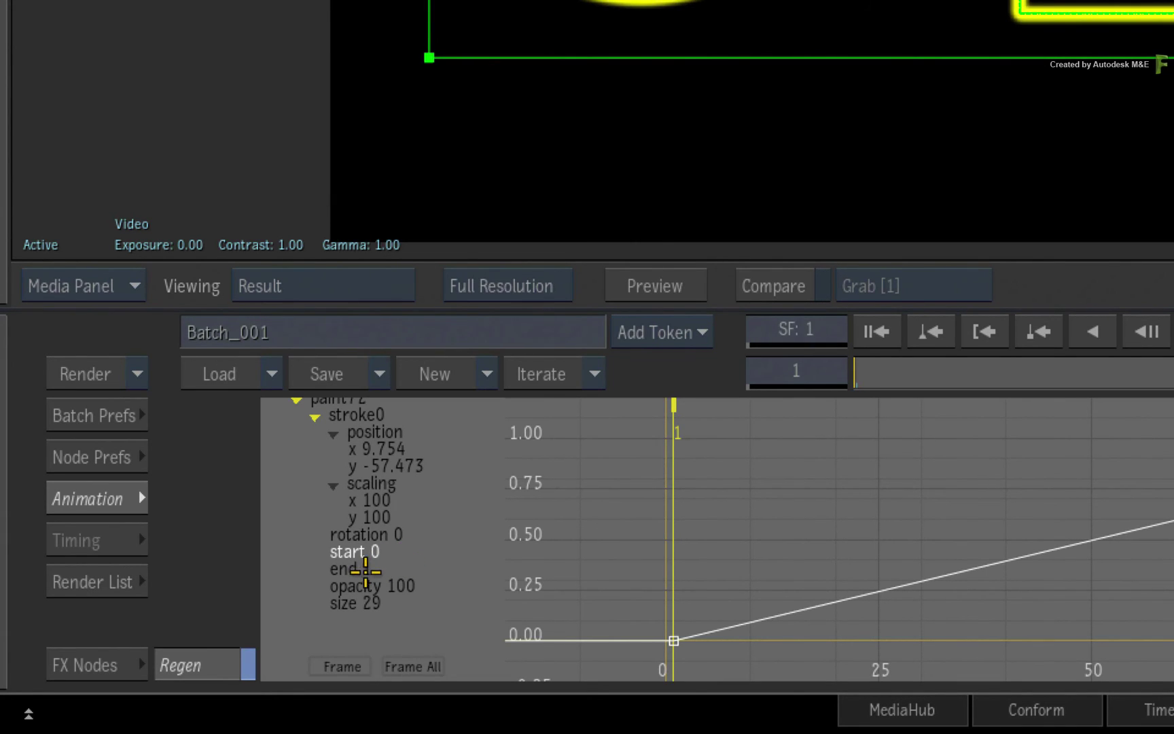
- Key the end channel at 0.025 on frame 1 using the calculator
click(366, 569)
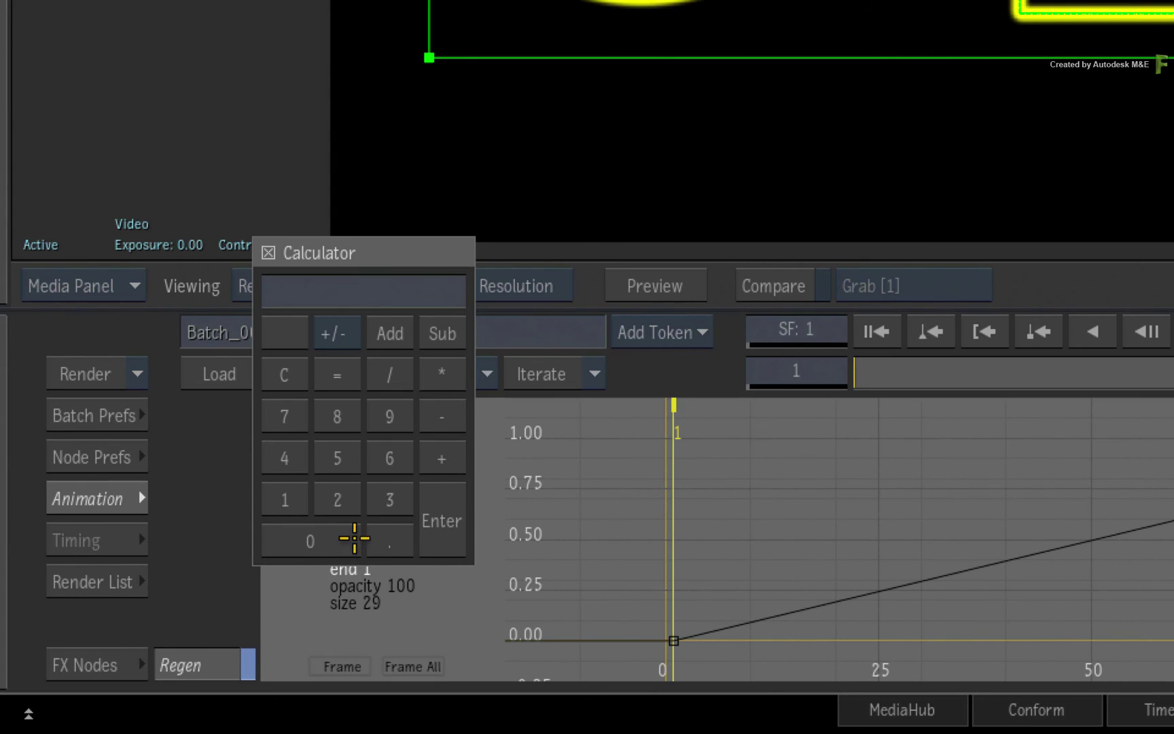
click(336, 540)
click(386, 540)
click(334, 494)
click(343, 462)
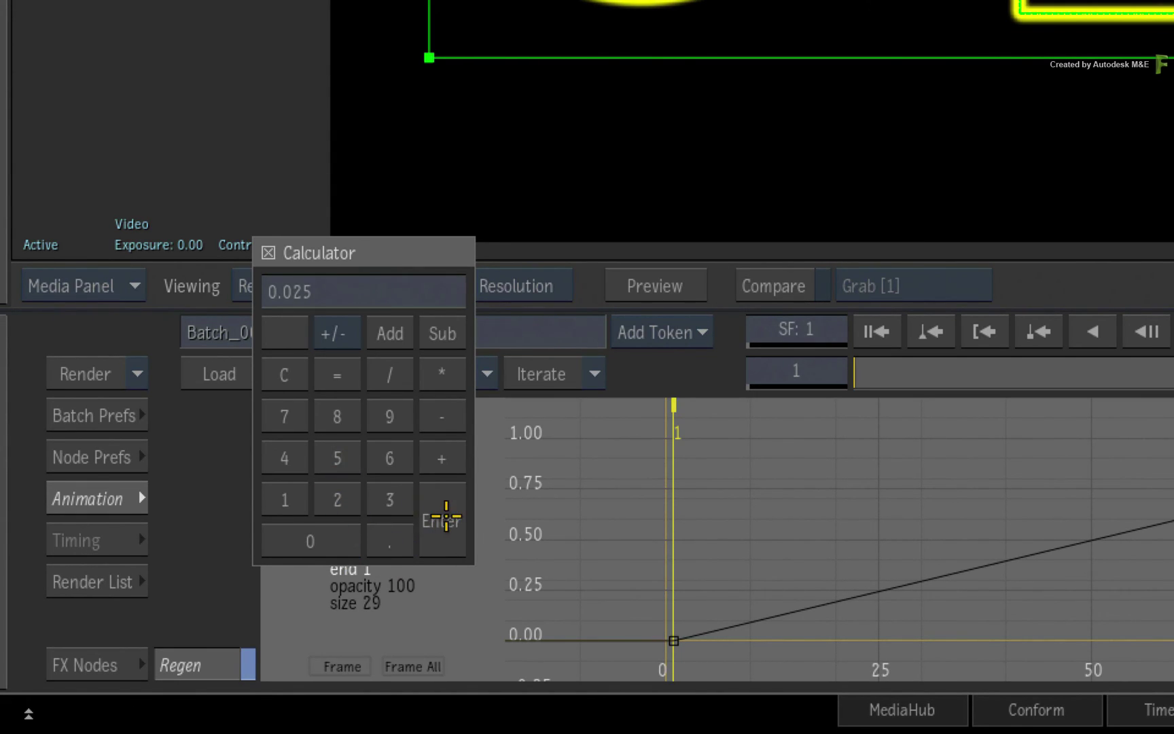
click(445, 519)
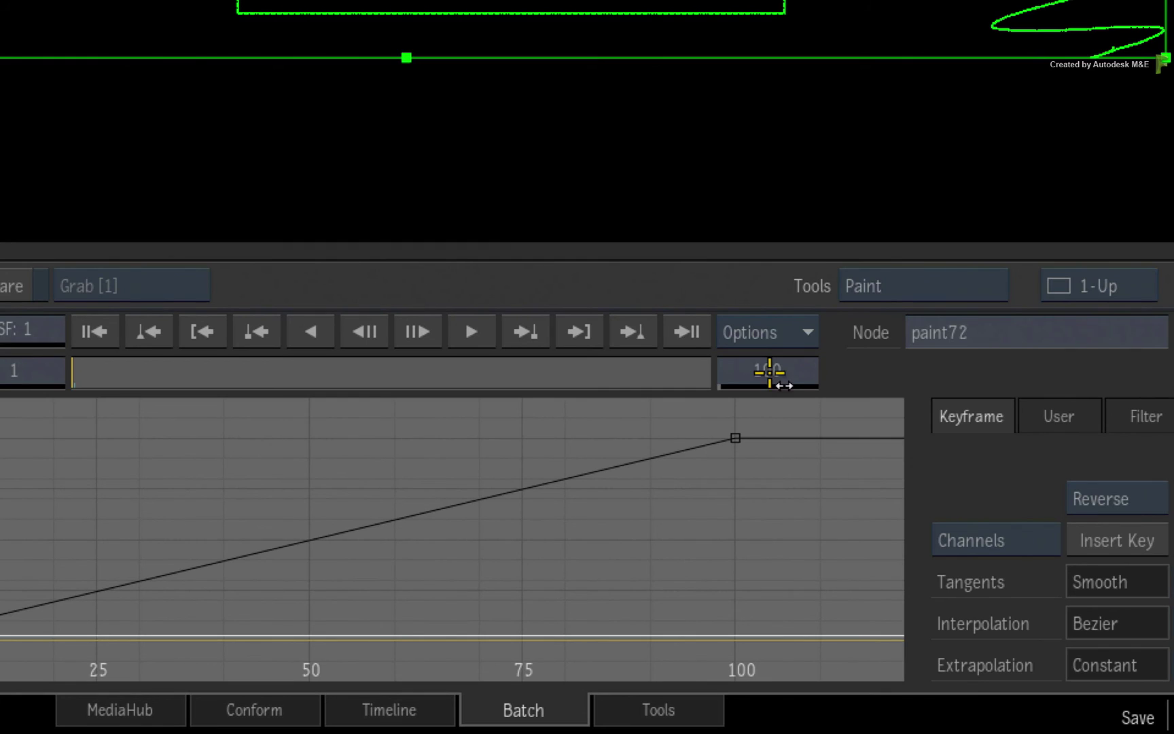
- Key end at 1 on frame 98 with Linear interpolation, then play the animation
click(731, 535)
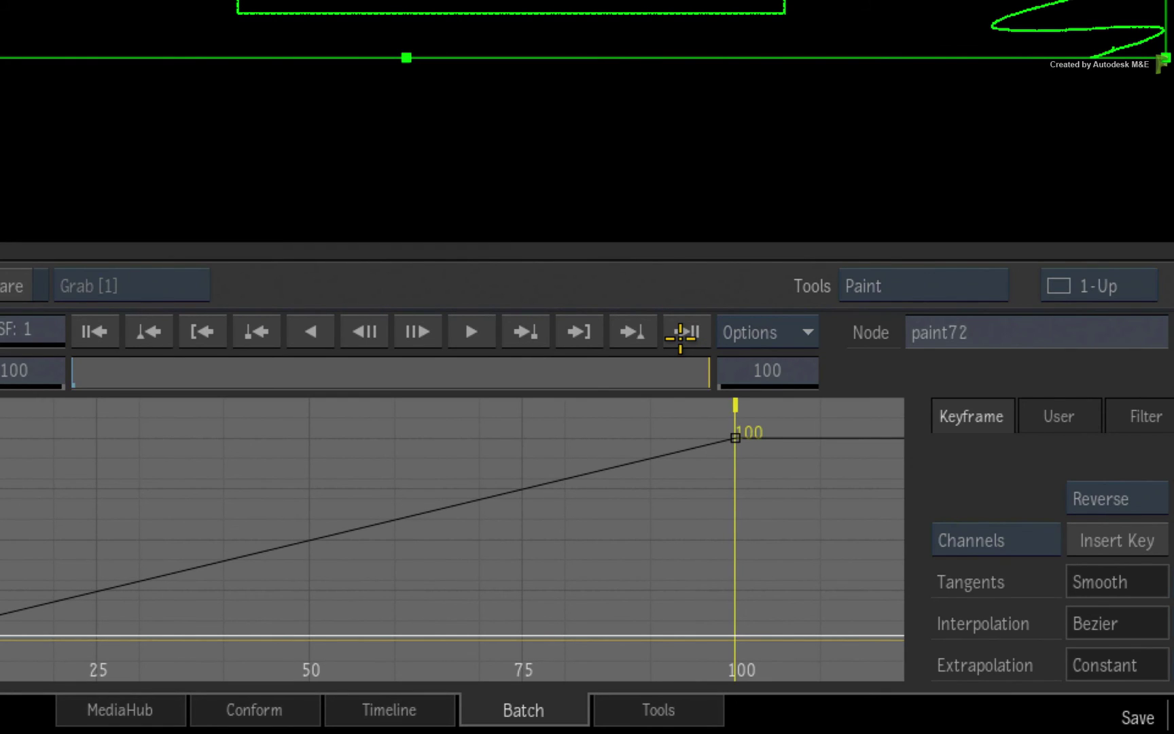
click(364, 332)
click(360, 335)
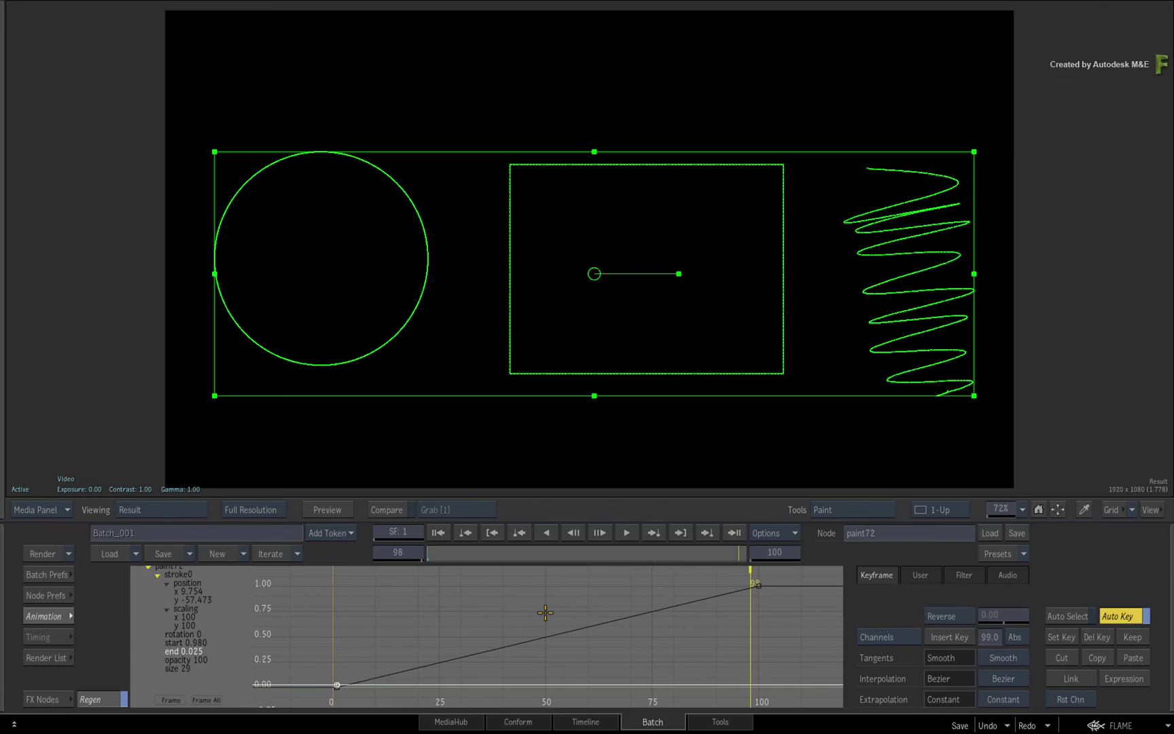
click(195, 651)
click(240, 617)
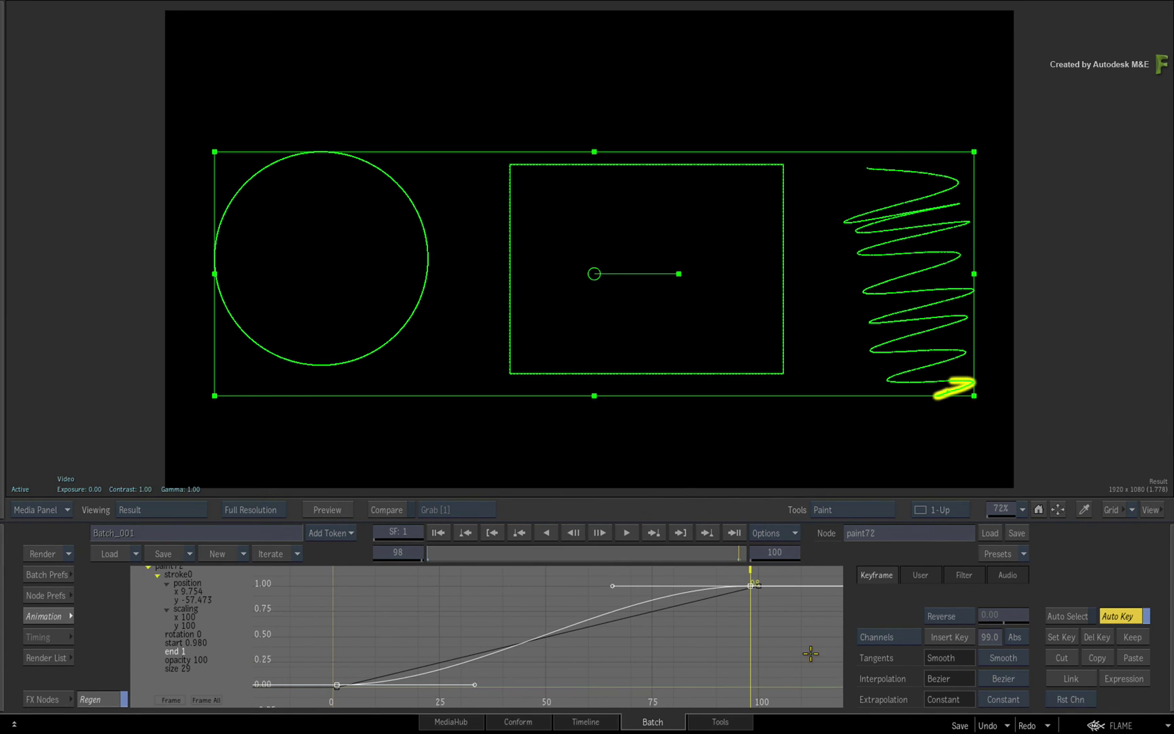
click(981, 679)
click(998, 696)
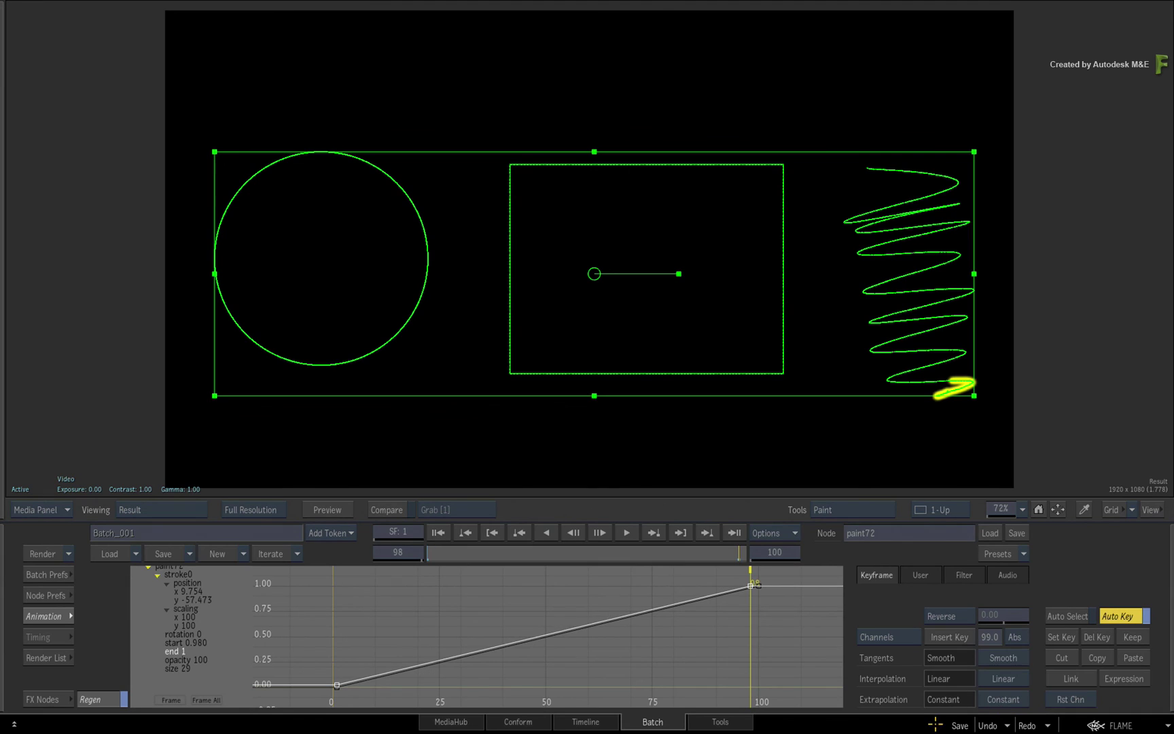
key(space)
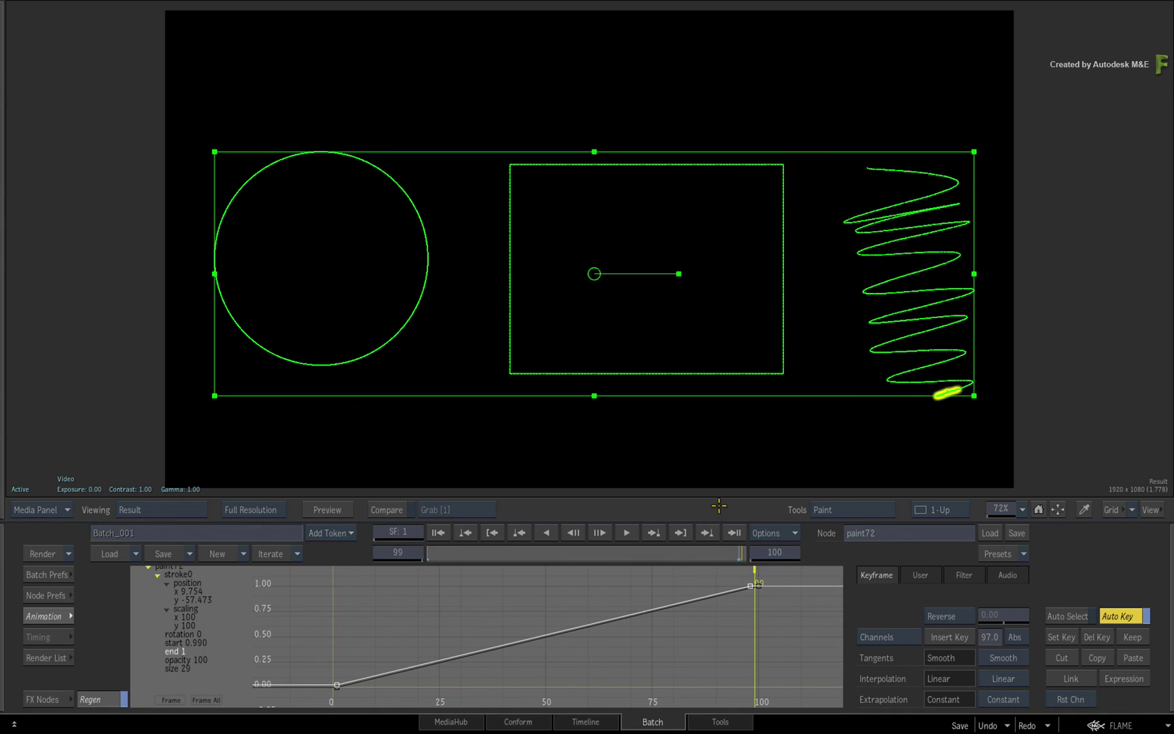
- Scrub back to frame 43, switch the curve tool to Select, and box-select all start and end keyframes
mouse_move(680, 552)
mouse_down()
mouse_move(421, 552)
mouse_move(592, 551)
mouse_up()
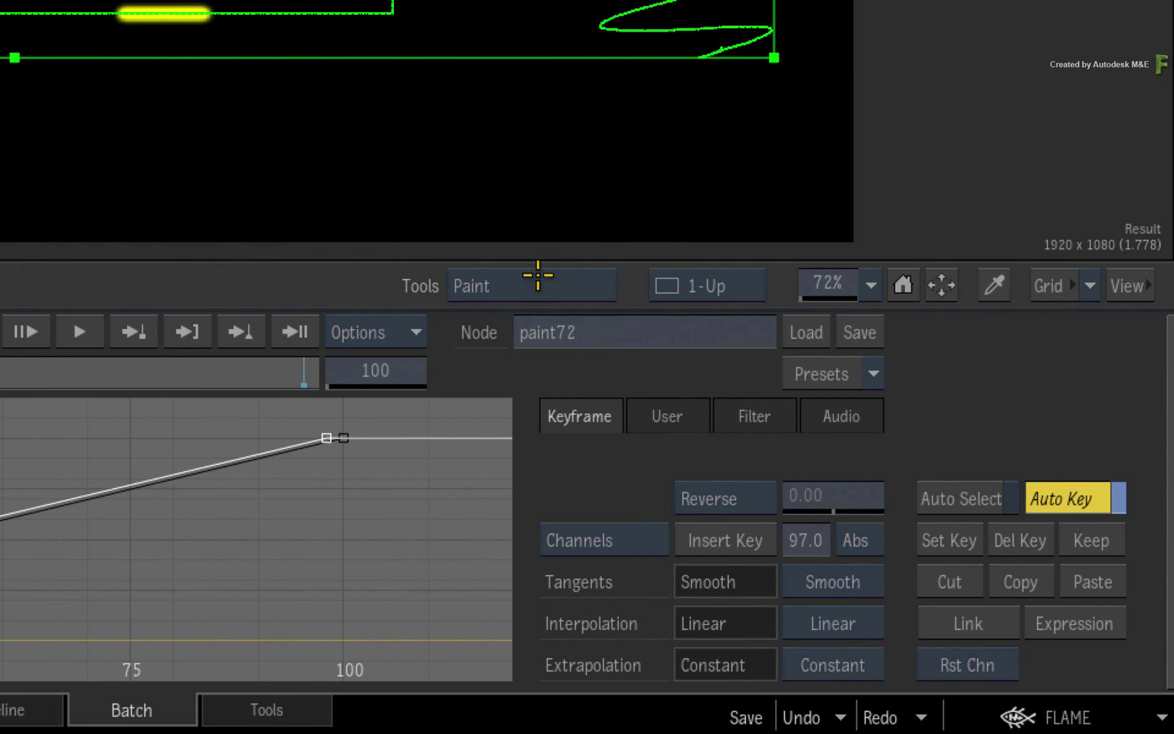
click(520, 286)
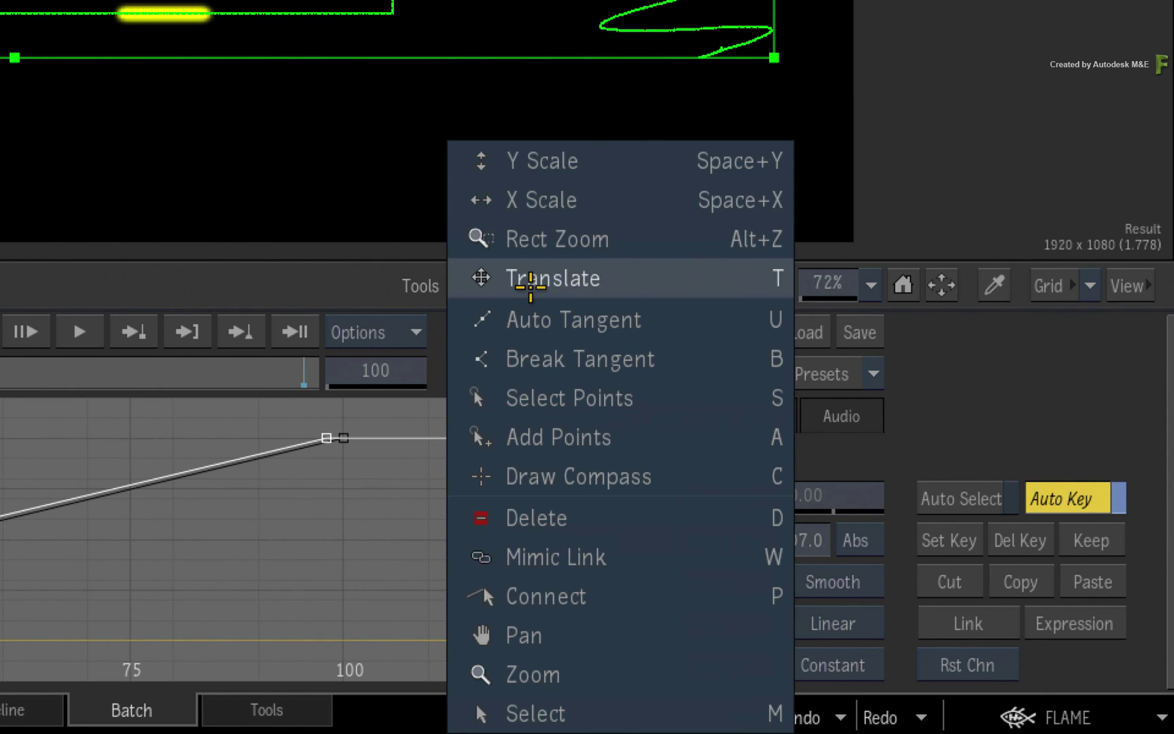
click(584, 712)
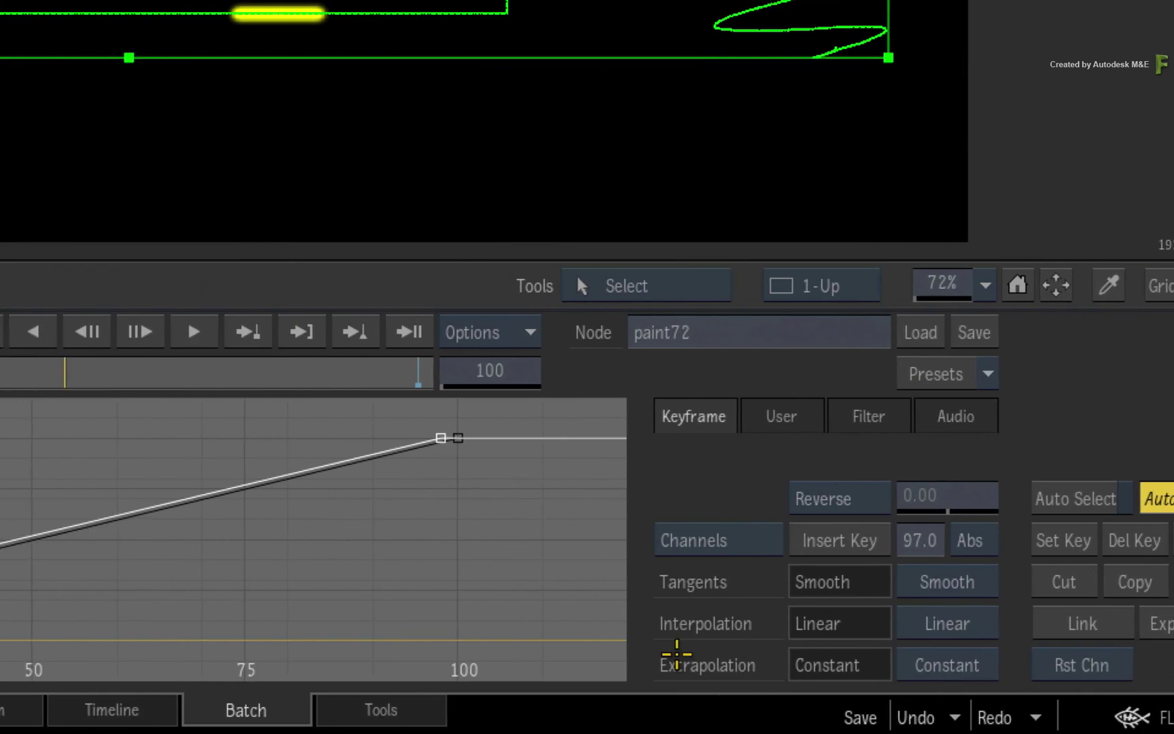
drag(894, 404, 43, 673)
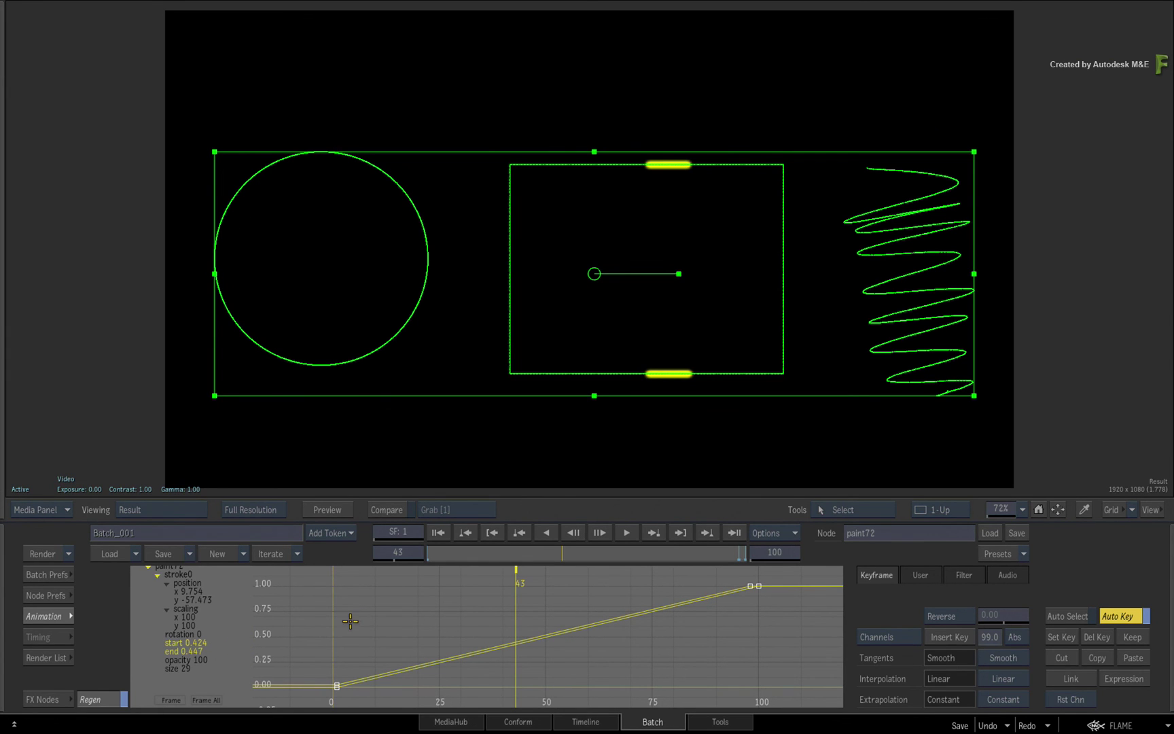
- Return to Paint view without outlines, play the yellow highlight from frame 1, then rewind to frame 1
click(48, 617)
click(90, 575)
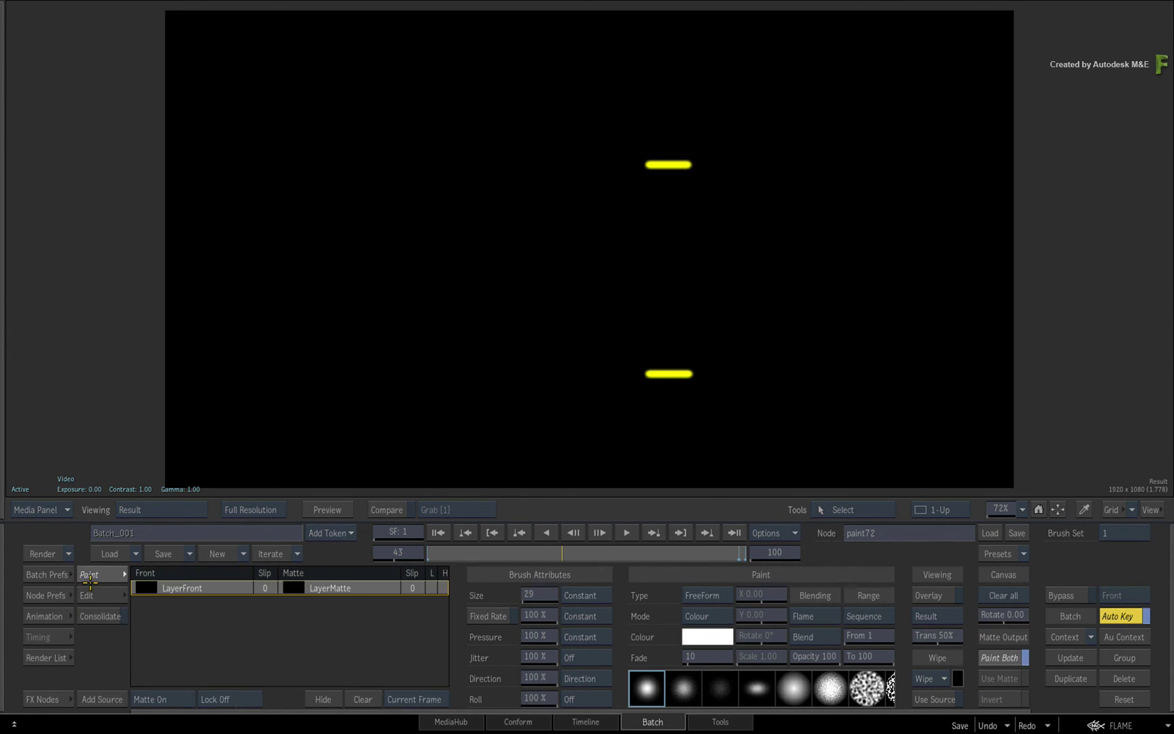
click(448, 536)
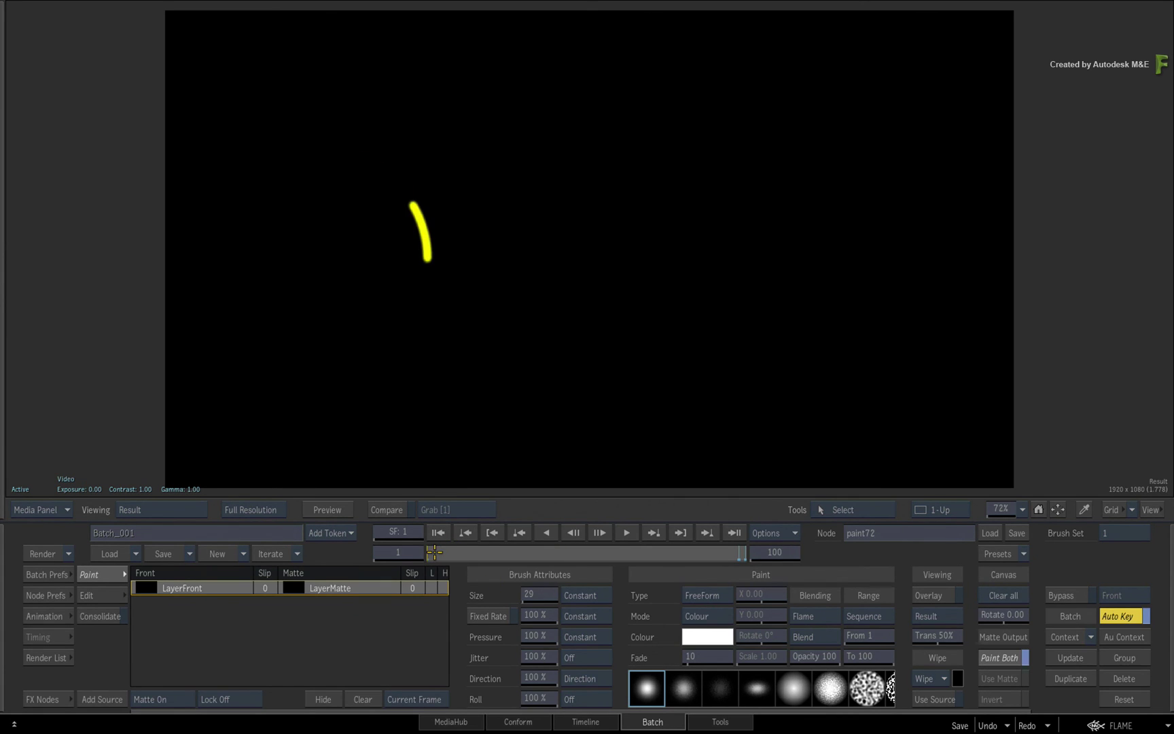
click(600, 531)
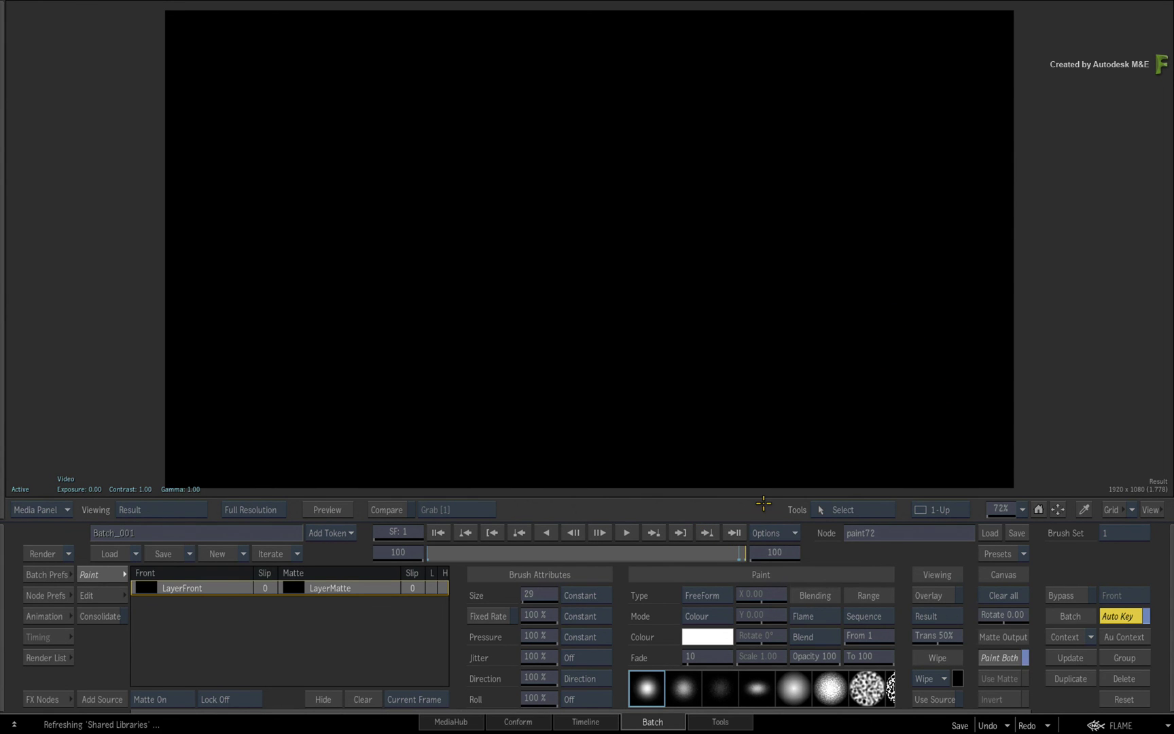
click(437, 532)
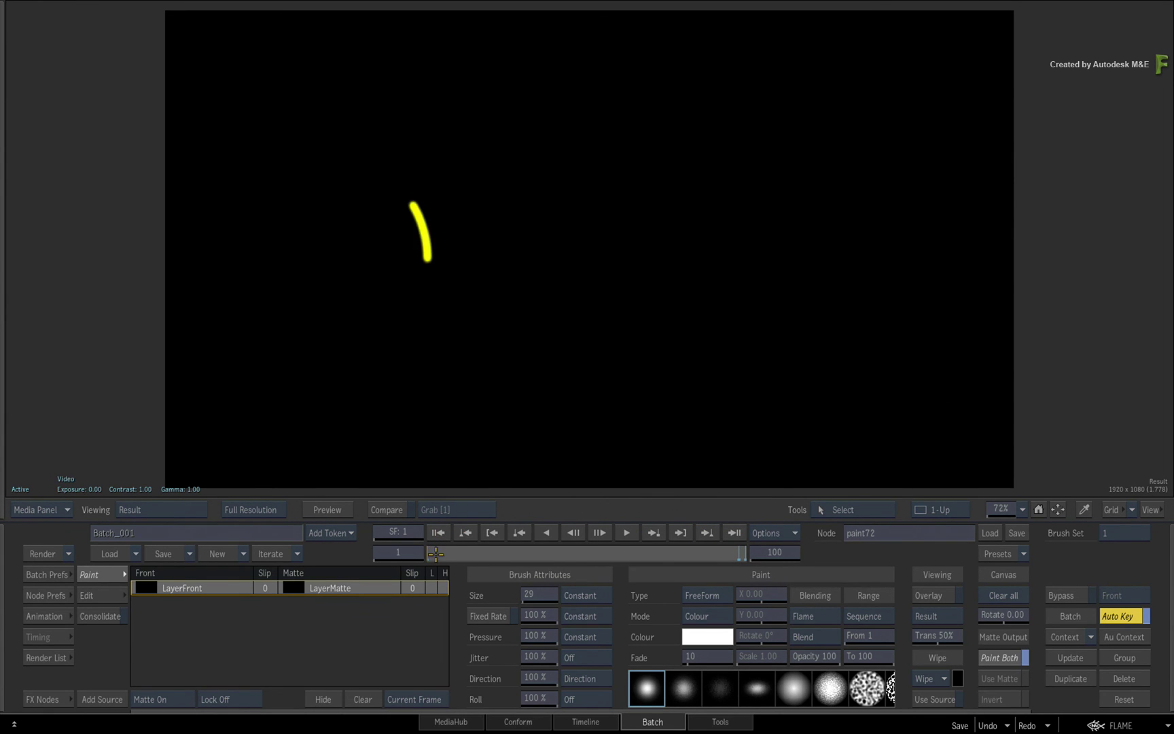